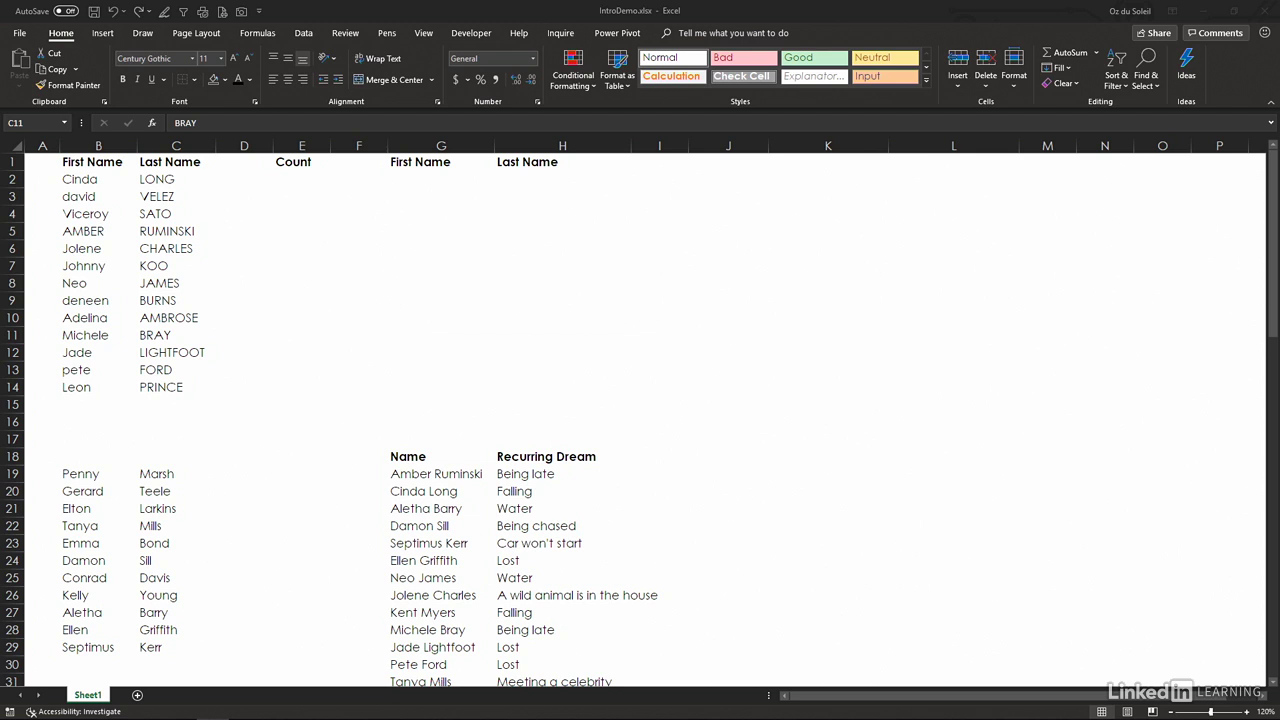
- Format the name list in B1:C14 as a table with headers, using a magenta table style
{"action": "left_click", "coordinate": [412, 180]}
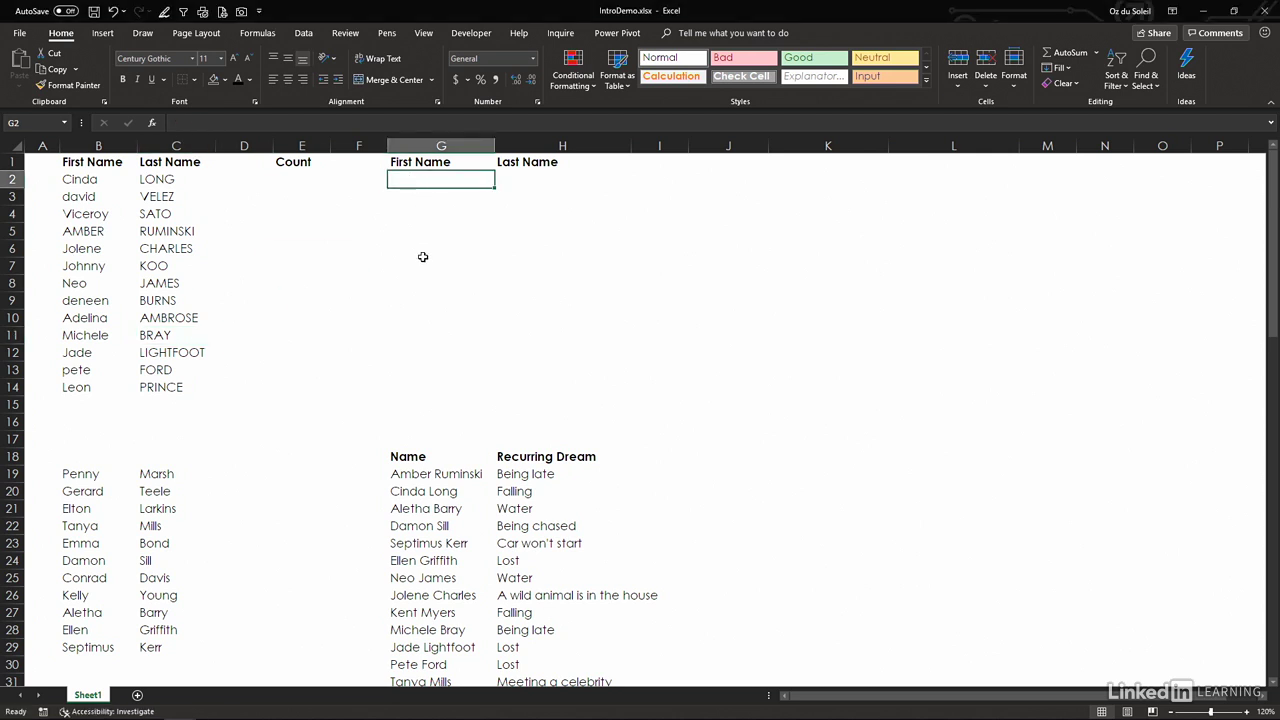
{"action": "left_click", "coordinate": [155, 214]}
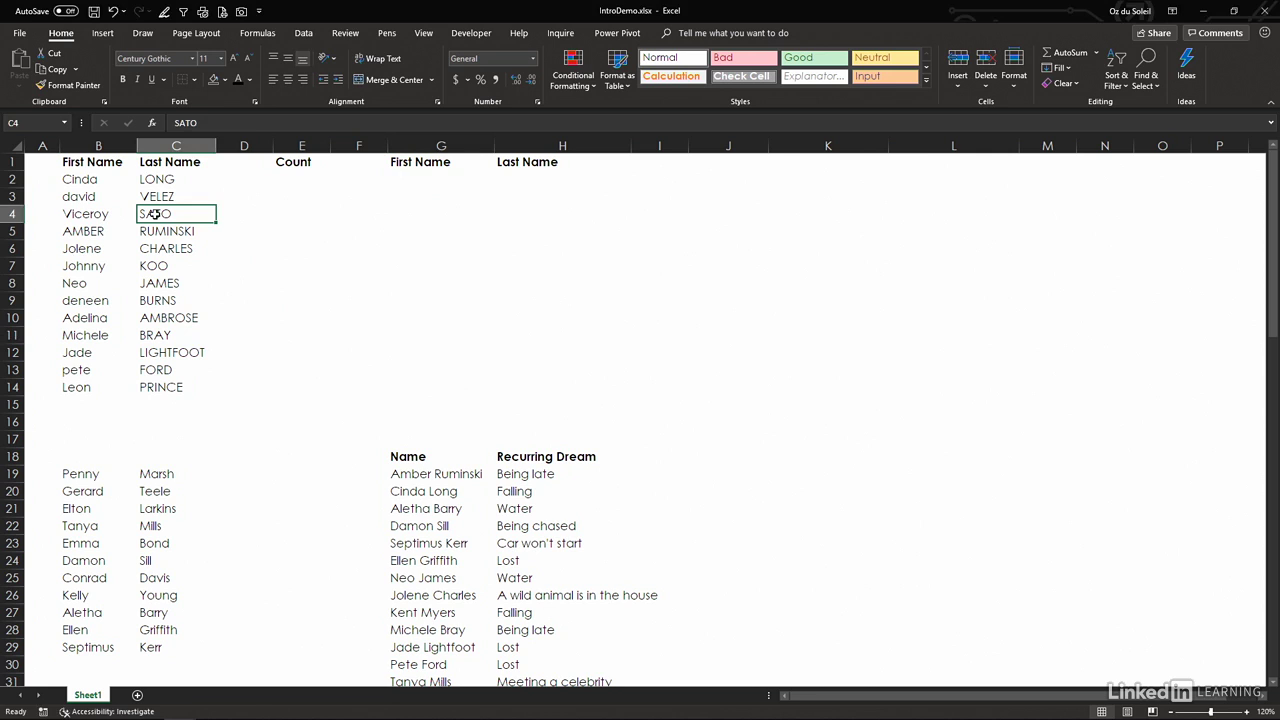
{"action": "left_click", "coordinate": [610, 90]}
{"action": "left_click", "coordinate": [724, 164]}
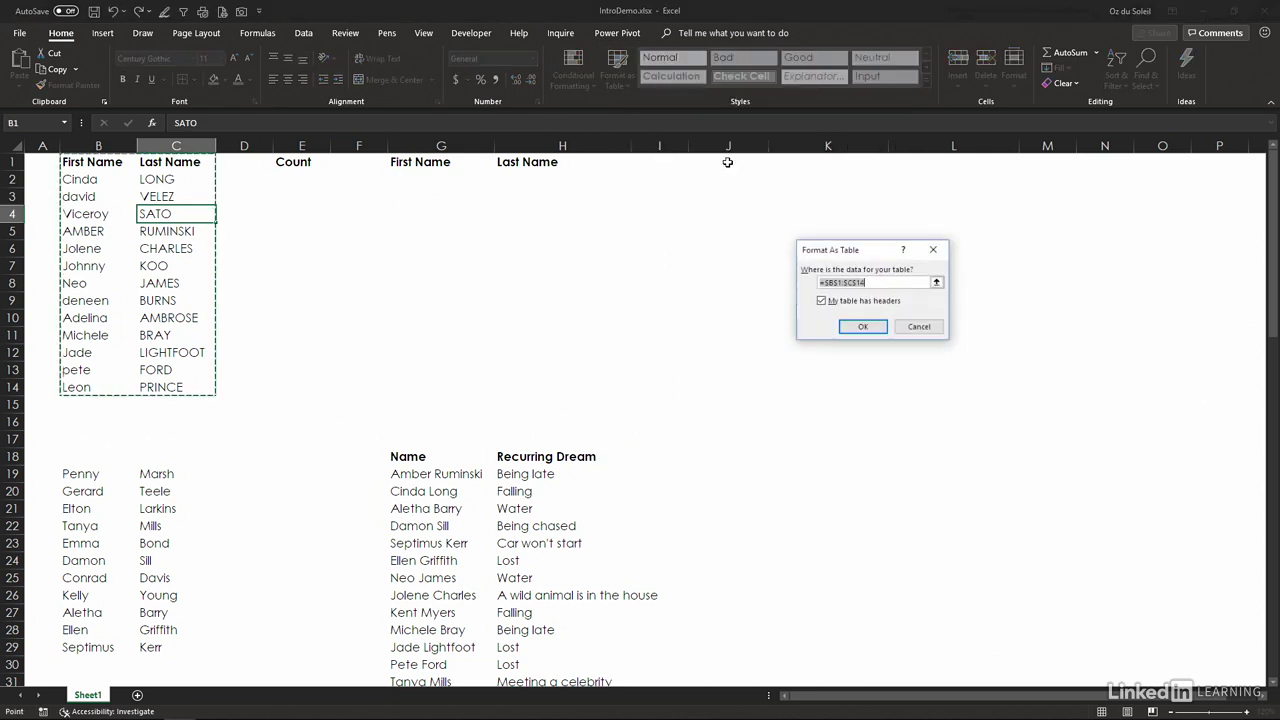
{"action": "left_click", "coordinate": [863, 326]}
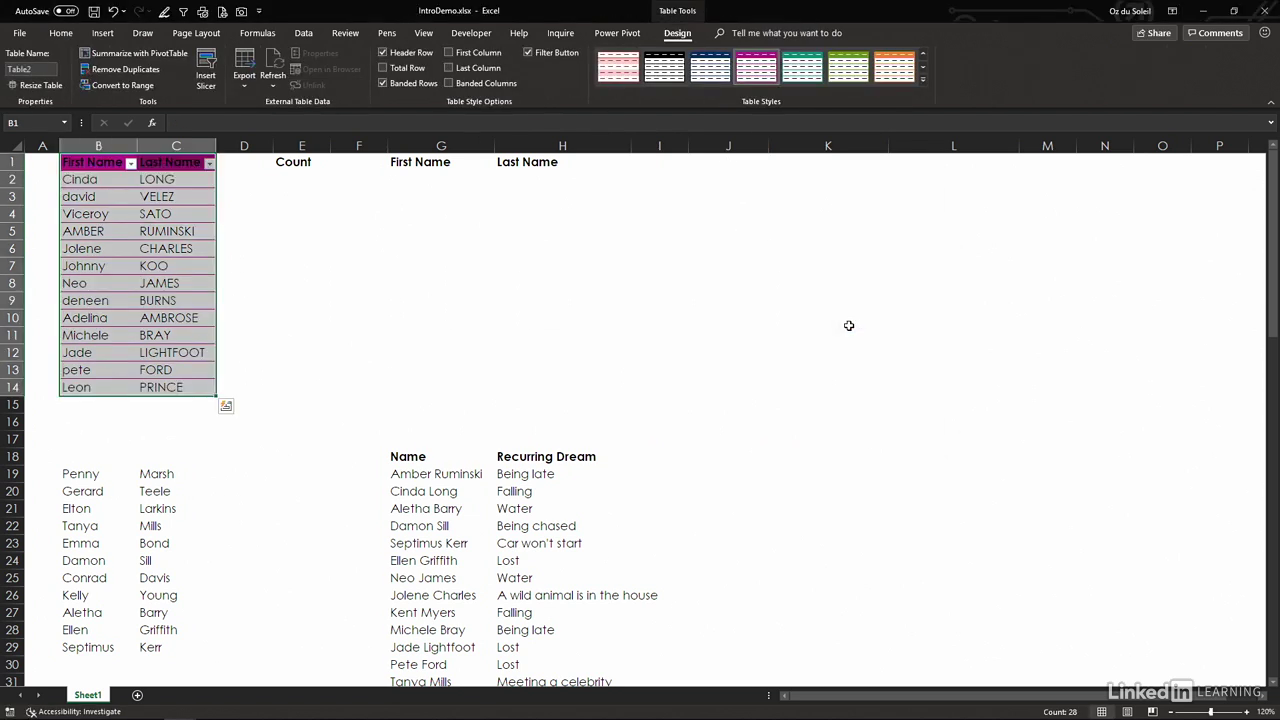
- Enter =PROPER(Table2) in G2 to output the table's first and last names in proper case
{"action": "left_click", "coordinate": [404, 177]}
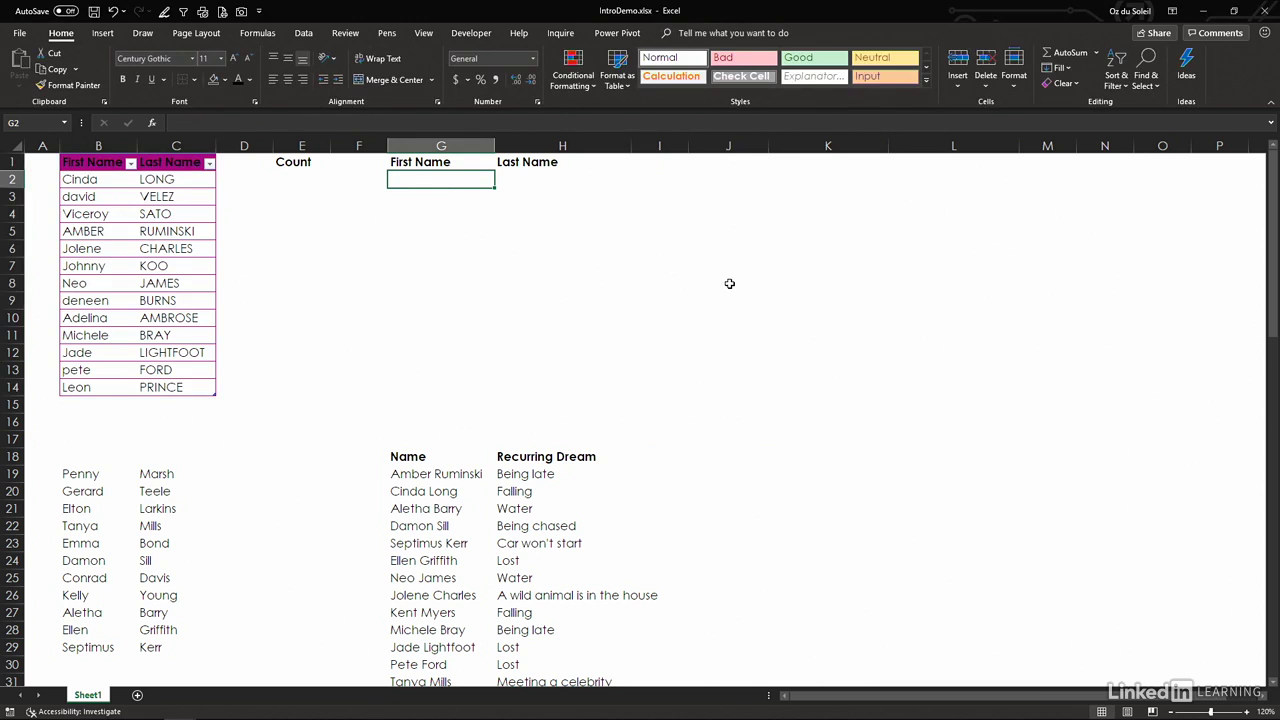
{"action": "type", "text": "=pro"}
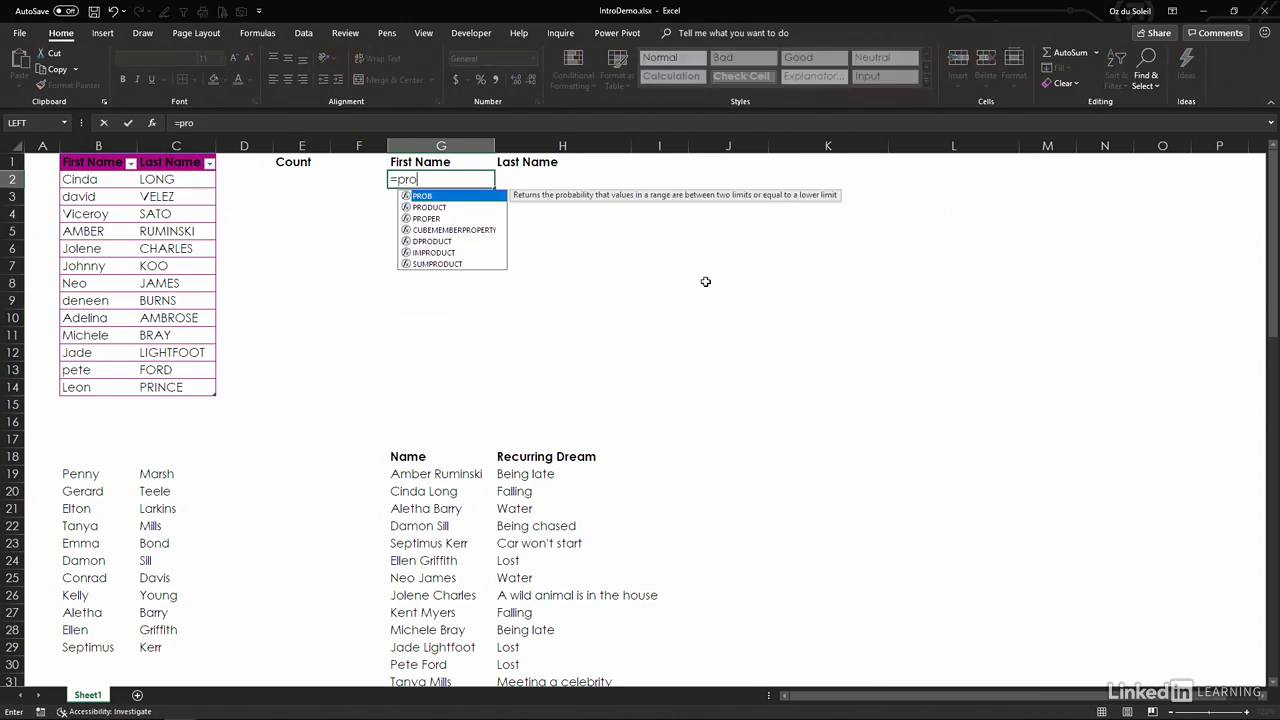
{"action": "double_click", "coordinate": [425, 219]}
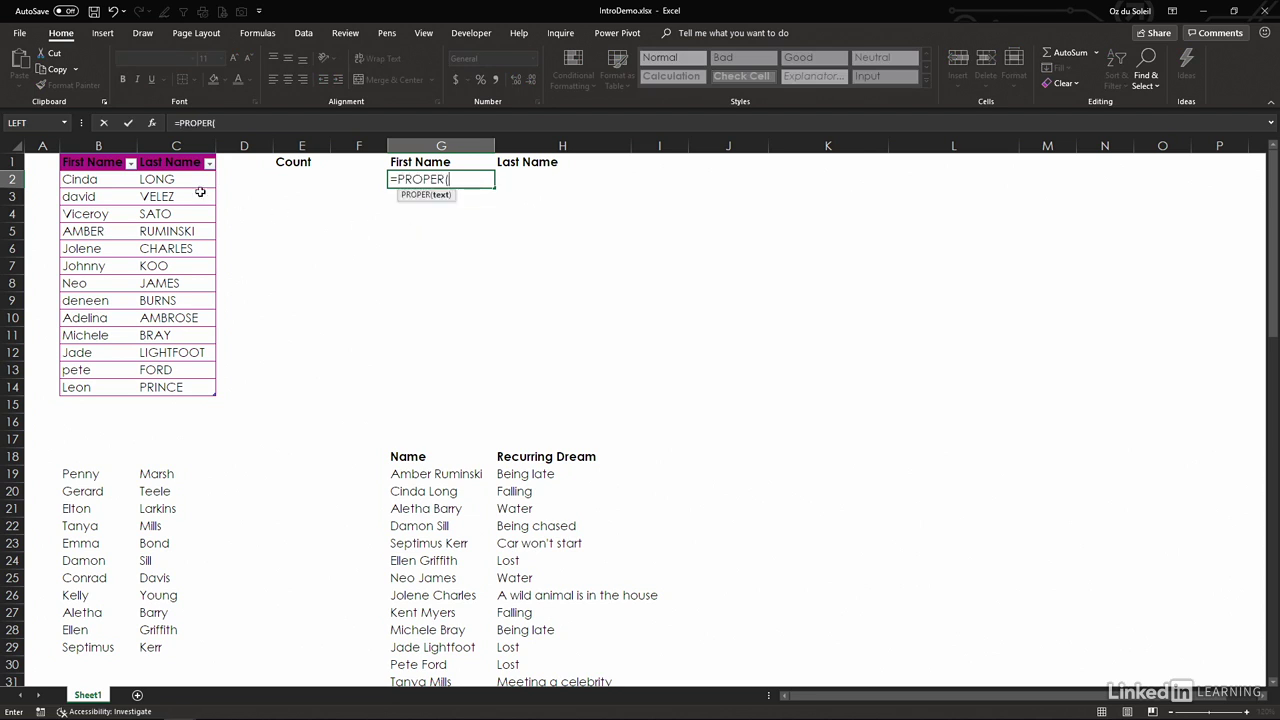
{"action": "left_click_drag", "start_coordinate": [96, 178], "coordinate": [200, 384]}
{"action": "key", "text": "Return"}
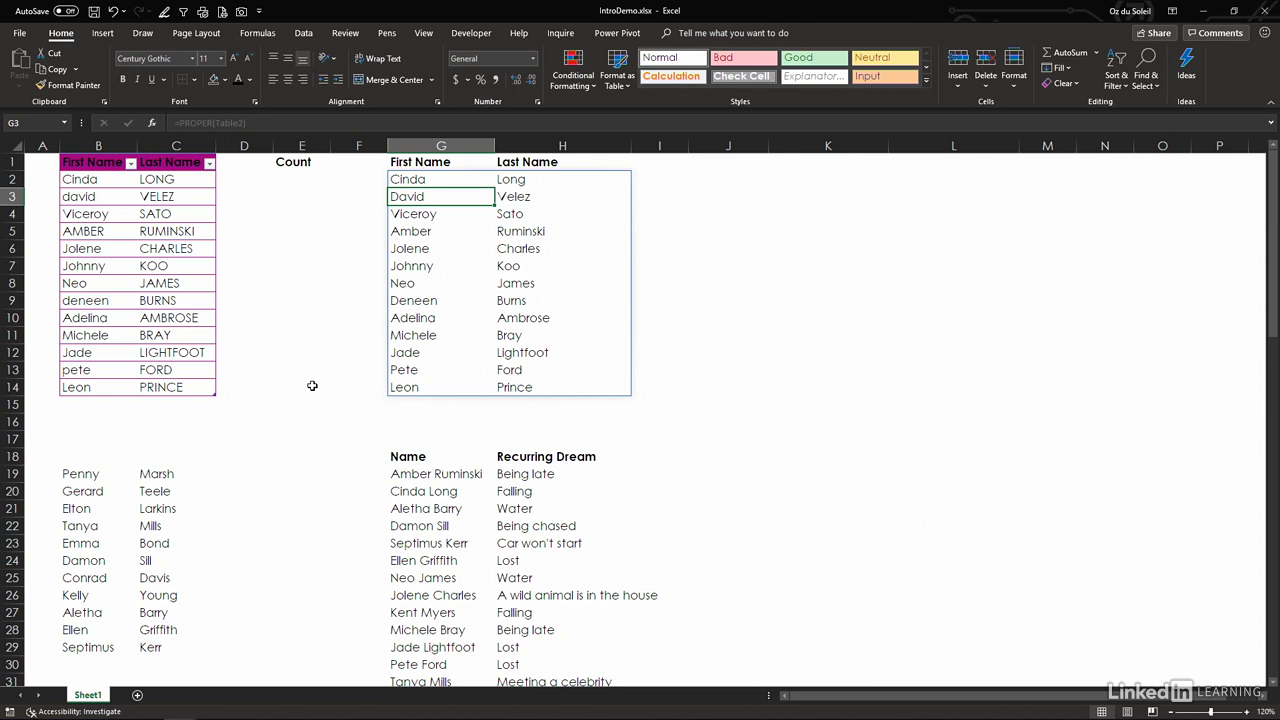
- Wrap the G2 formula in SORTBY to sort by last name: =SORTBY(PROPER(Table2),Table2[Last Name])
{"action": "left_click", "coordinate": [405, 180]}
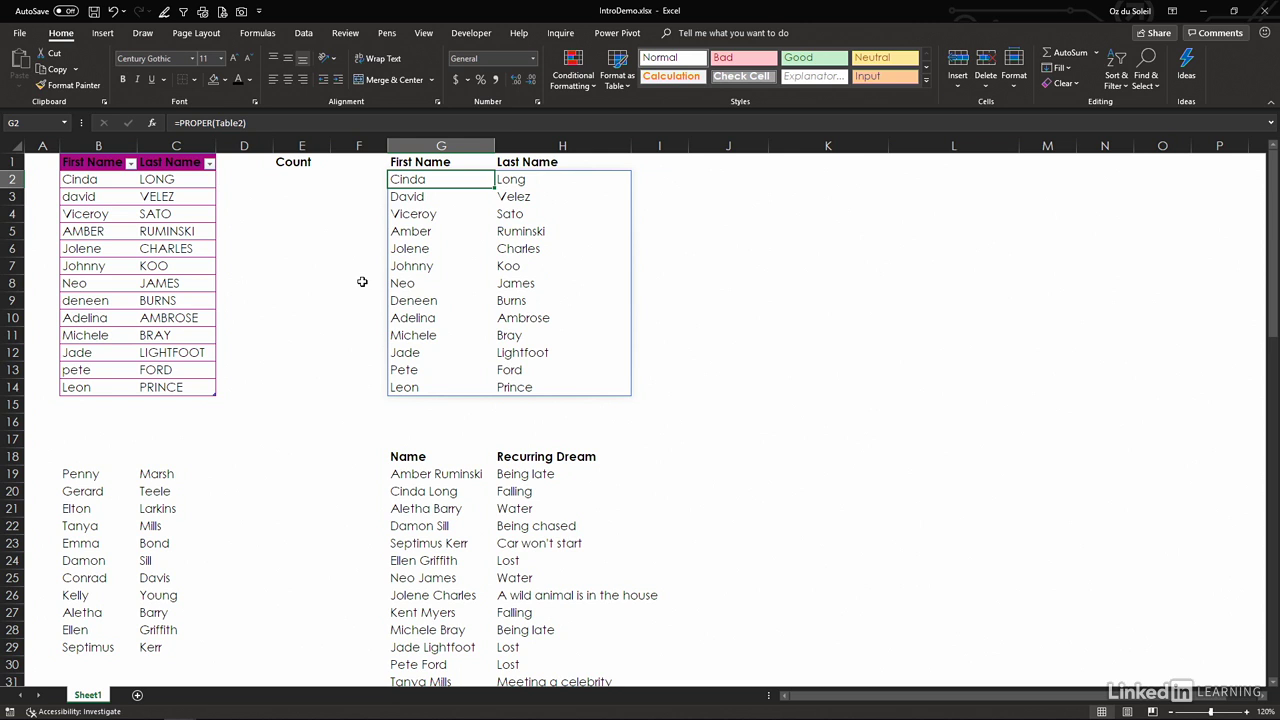
{"action": "left_click", "coordinate": [178, 122]}
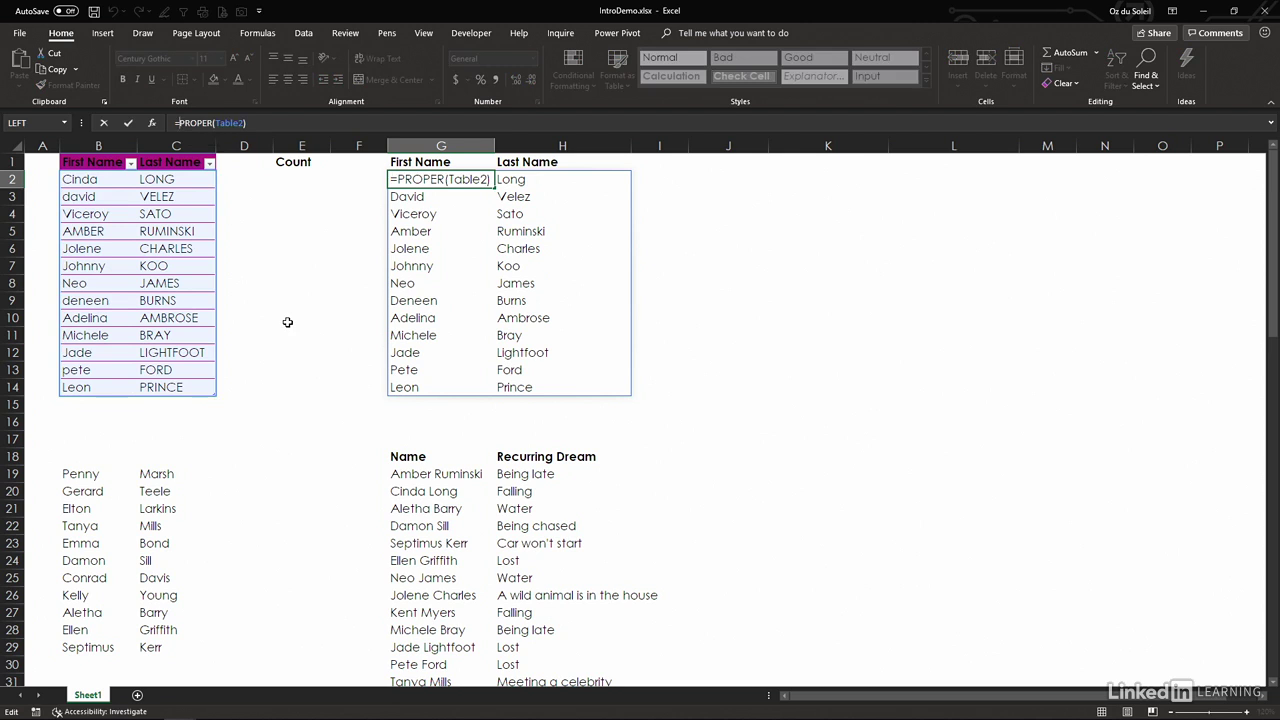
{"action": "type", "text": "sortby"}
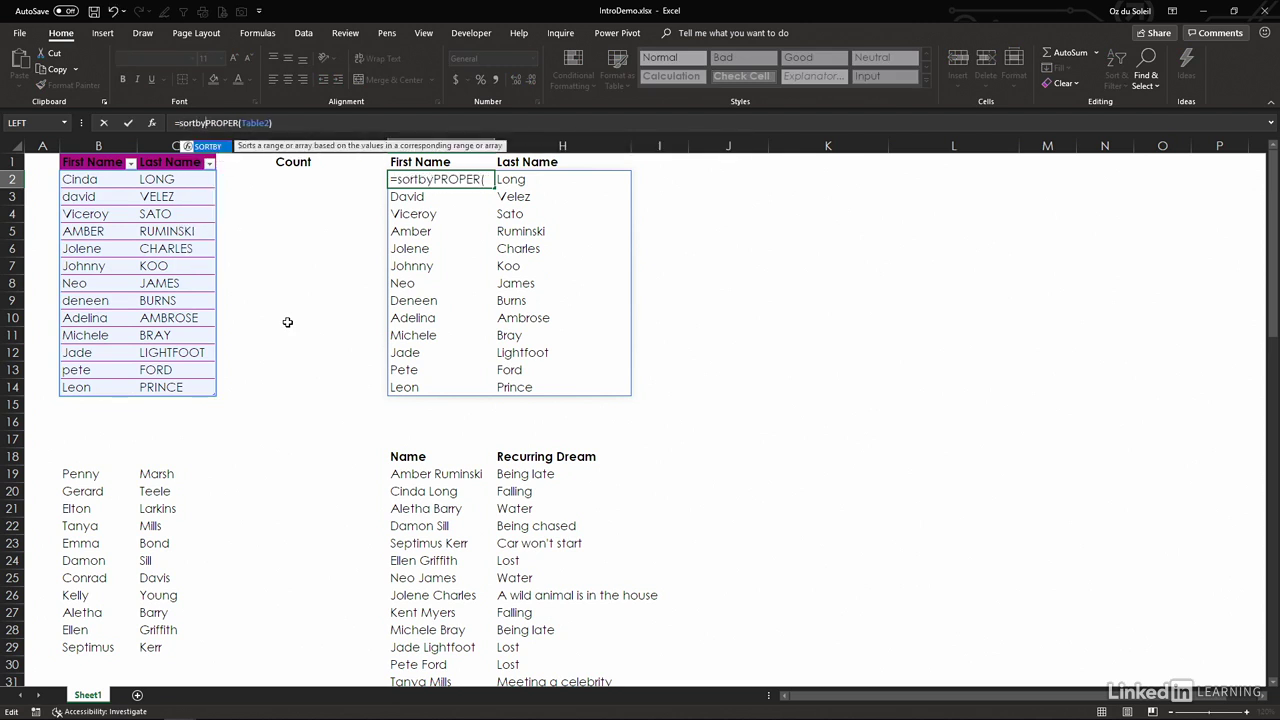
{"action": "type", "text": "("}
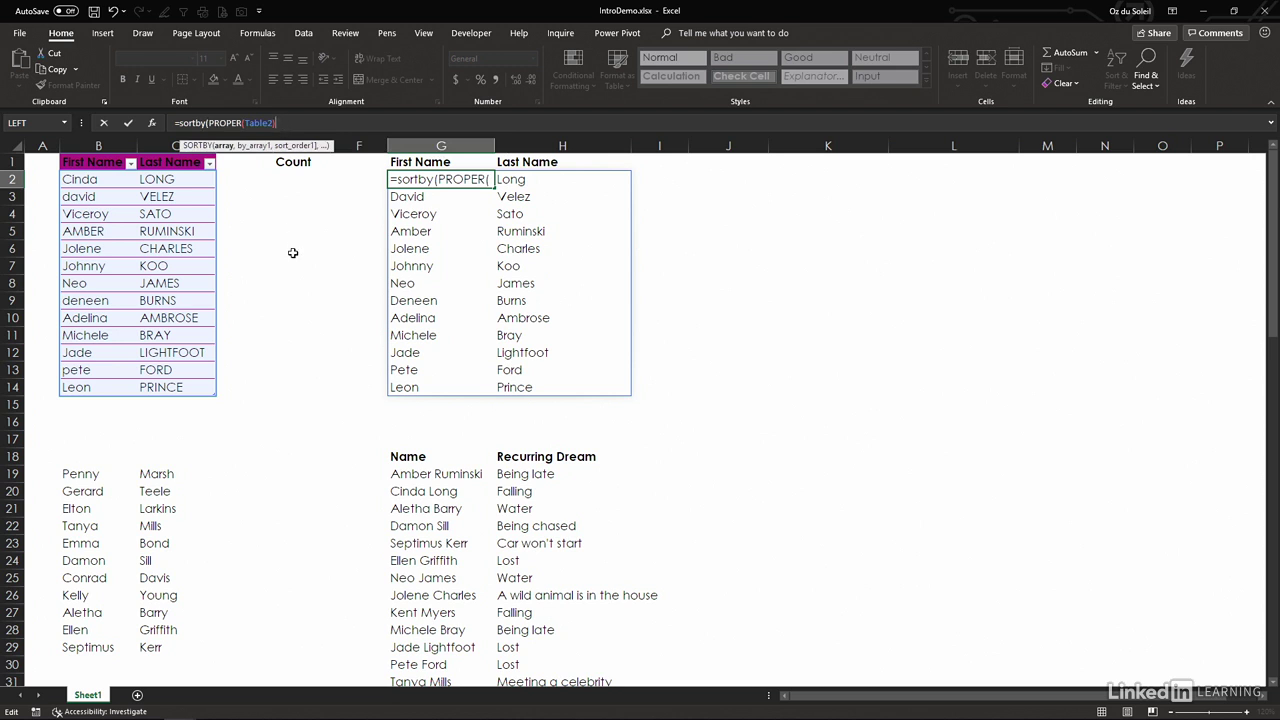
{"action": "type", "text": ","}
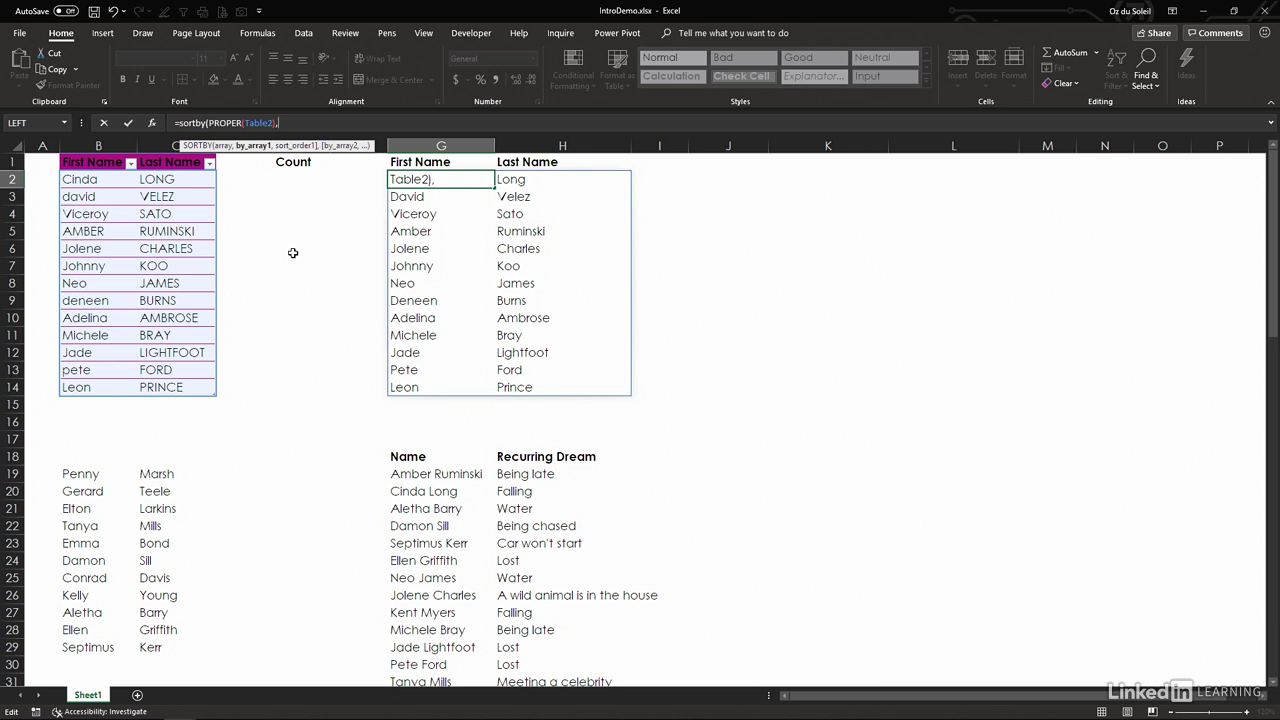
{"action": "left_click_drag", "start_coordinate": [174, 181], "coordinate": [186, 388]}
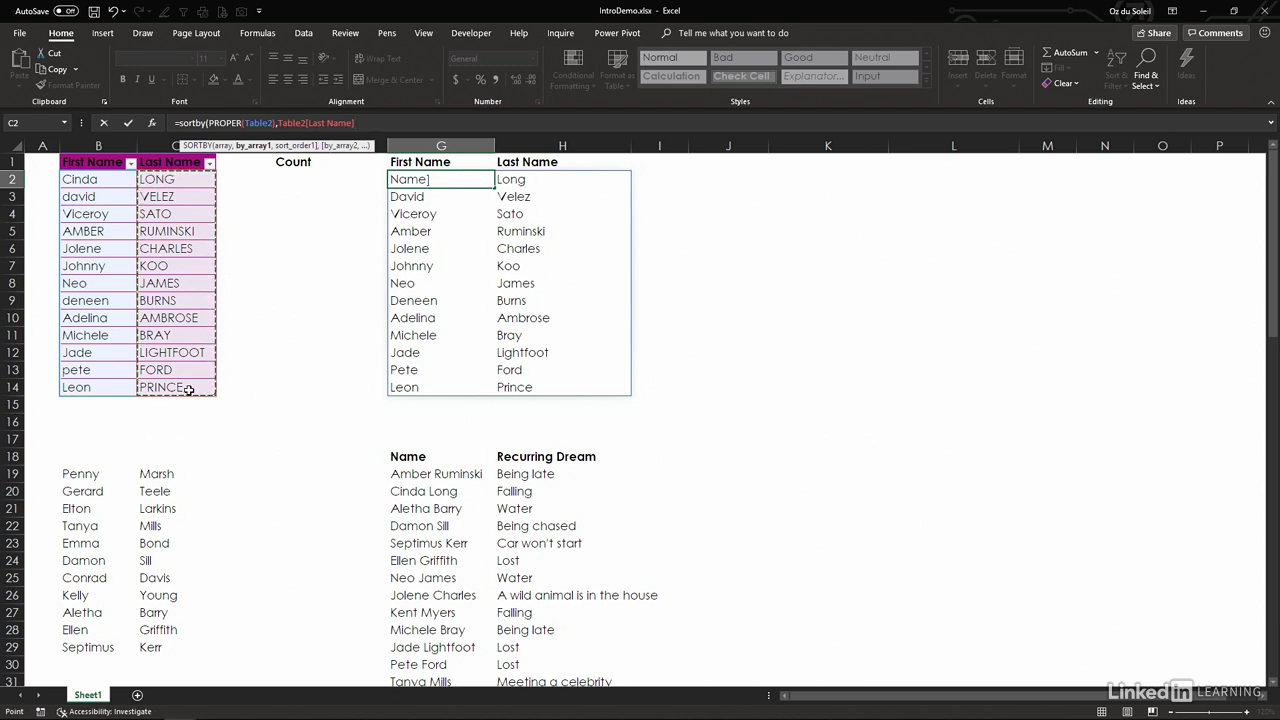
{"action": "type", "text": ")"}
{"action": "key", "text": "Return"}
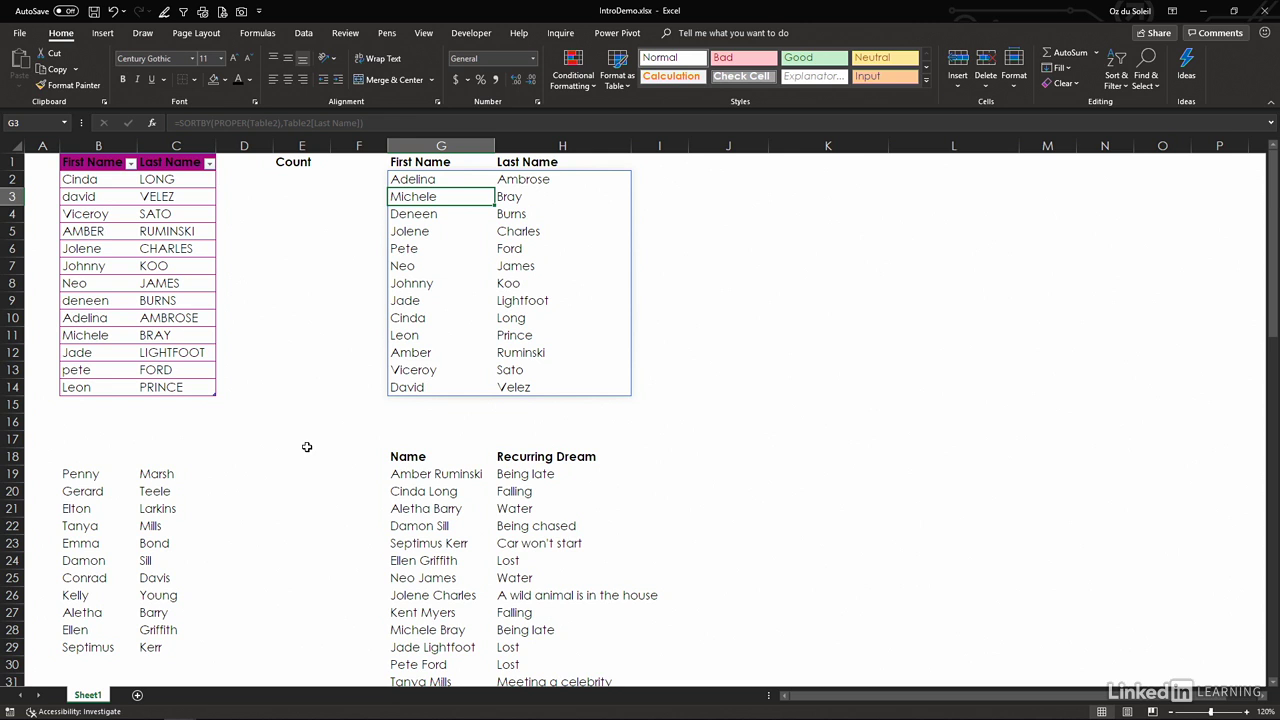
- Enter =COUNTA(G2#) in E2 under Count to count the entries in the spilled name range
{"action": "left_click", "coordinate": [298, 179]}
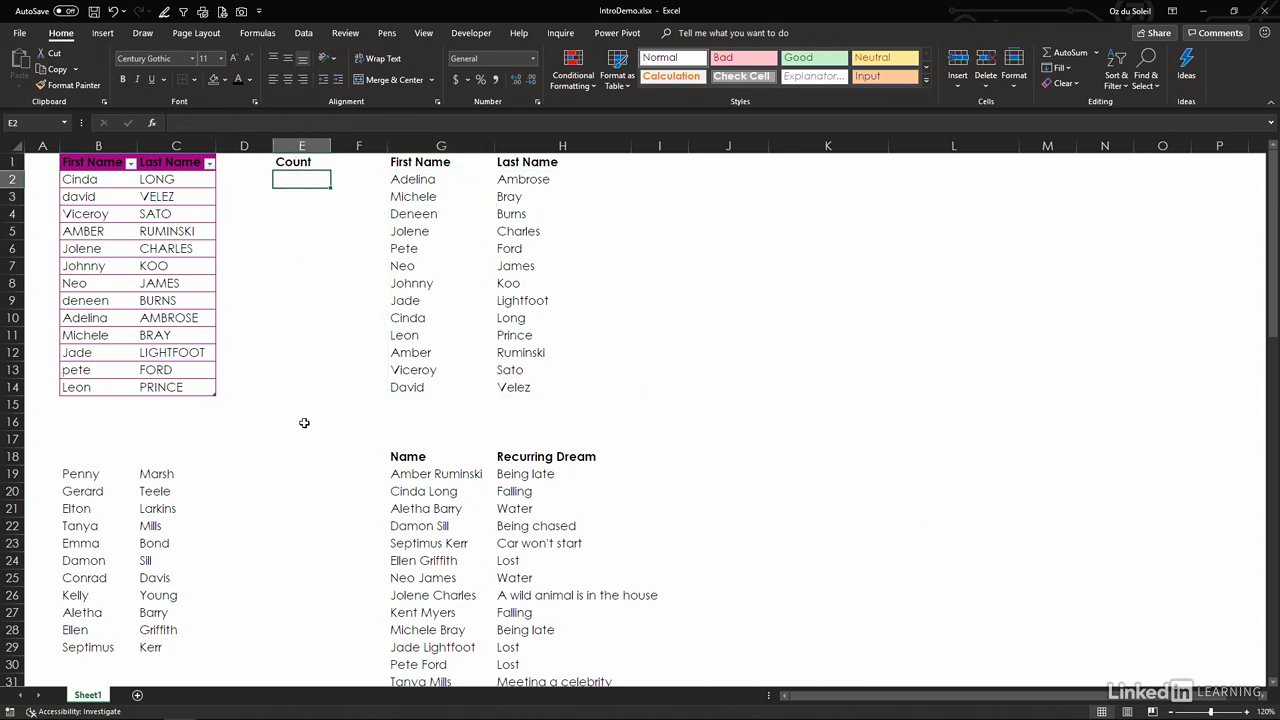
{"action": "type", "text": "=coun"}
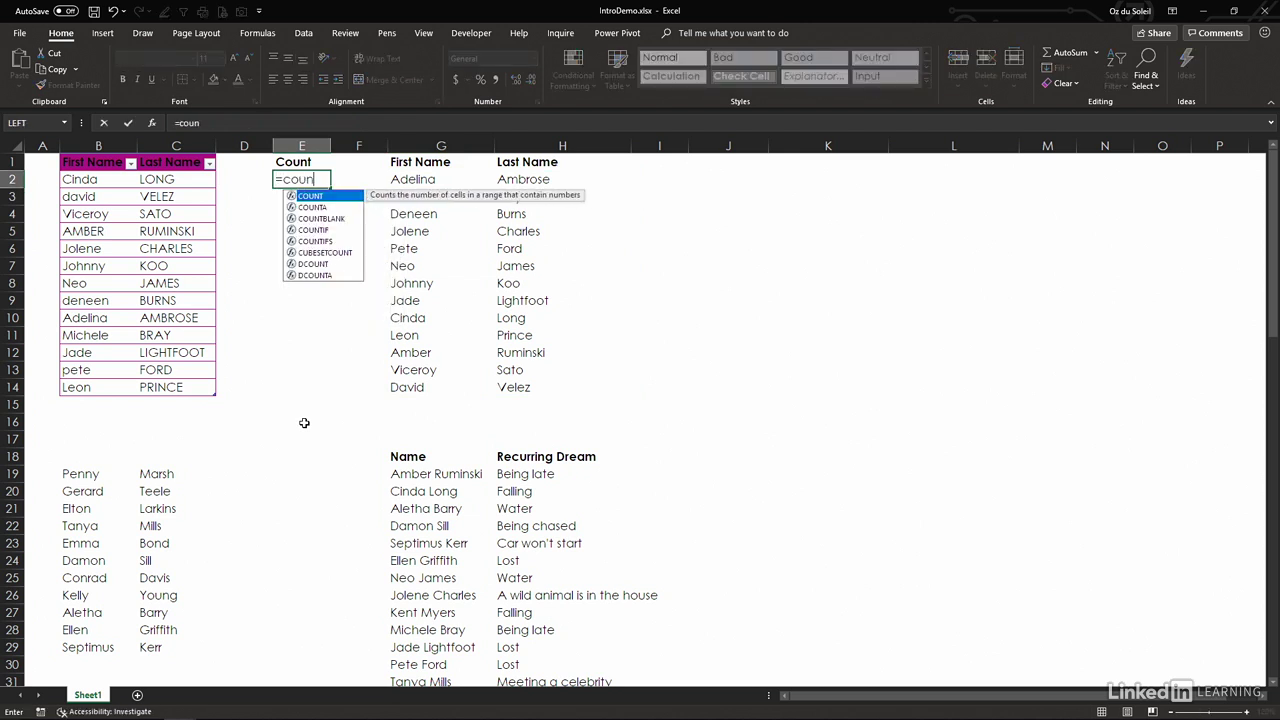
{"action": "type", "text": "ta("}
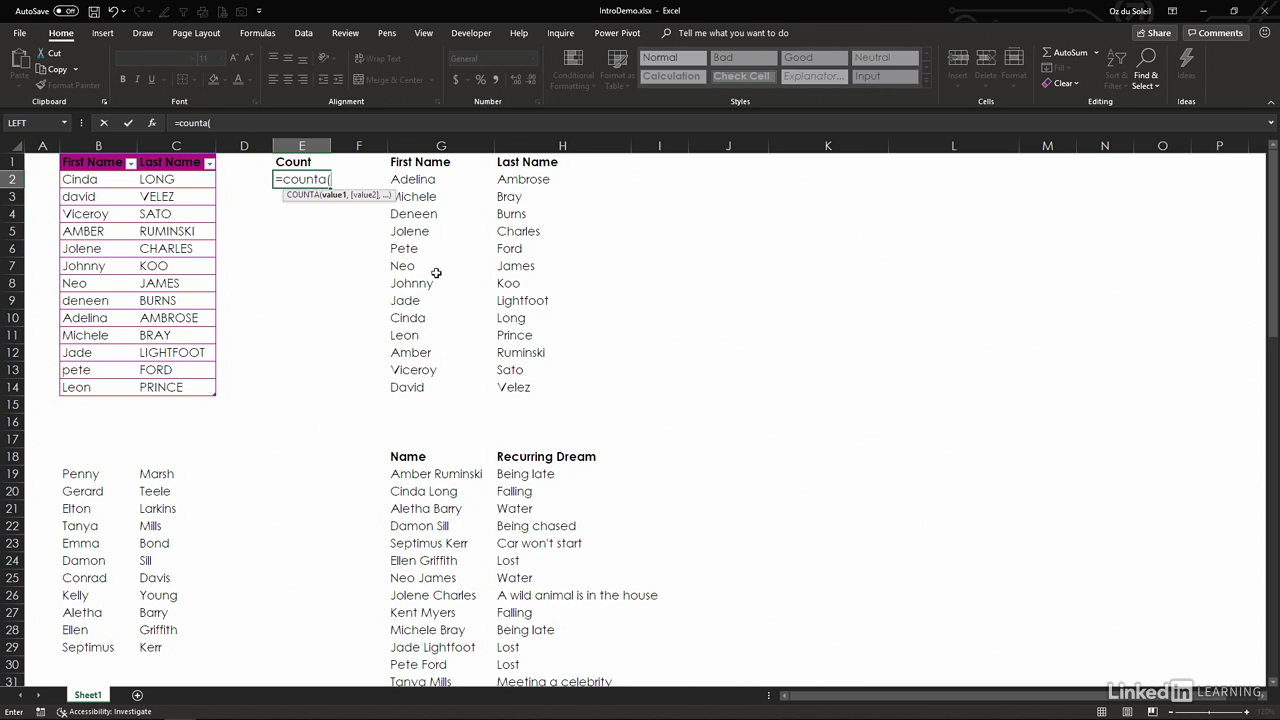
{"action": "left_click_drag", "start_coordinate": [425, 184], "coordinate": [540, 391]}
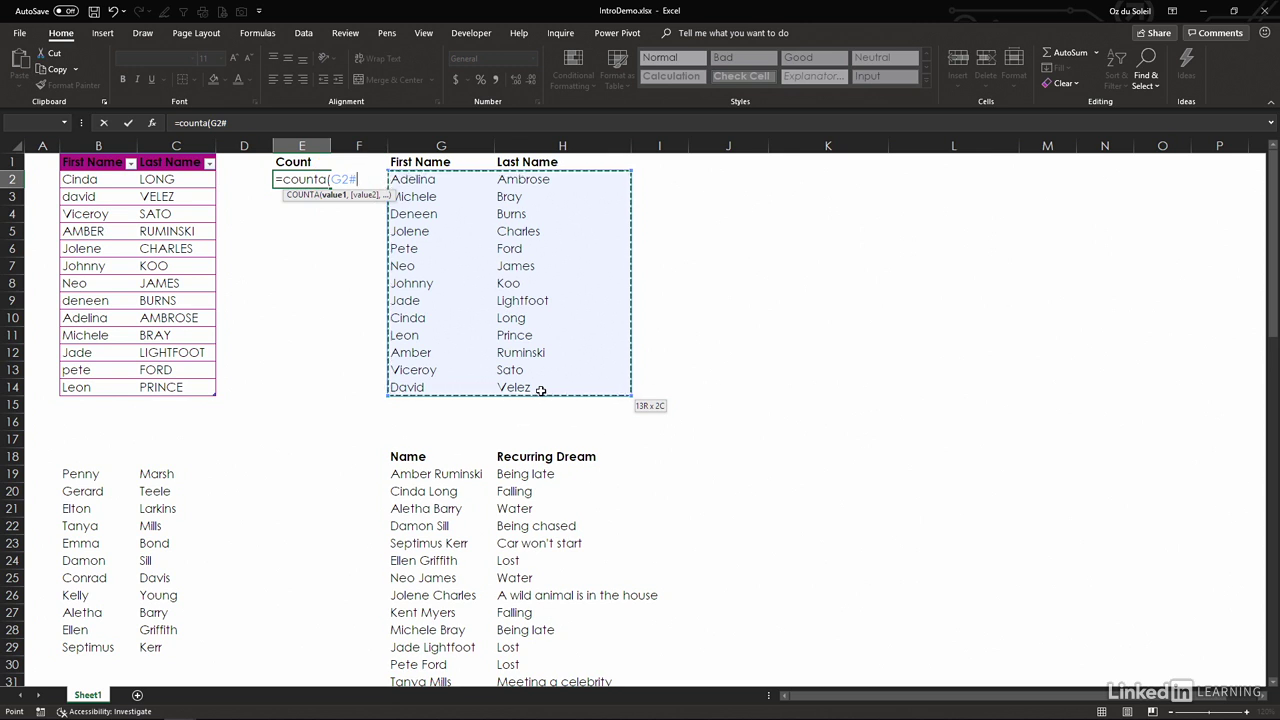
{"action": "key", "text": "Return"}
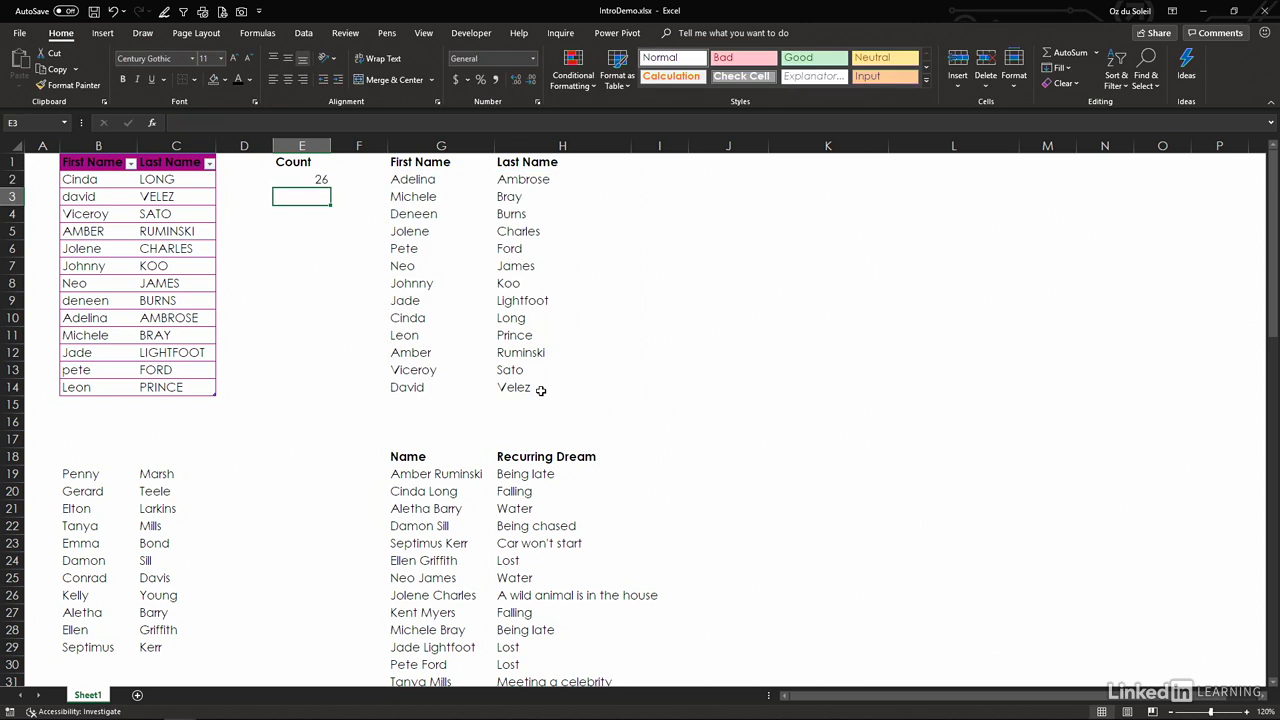
- Divide the count formula in E2 by 2 so it reads =COUNTA(G2#)/2
{"action": "left_click", "coordinate": [313, 178]}
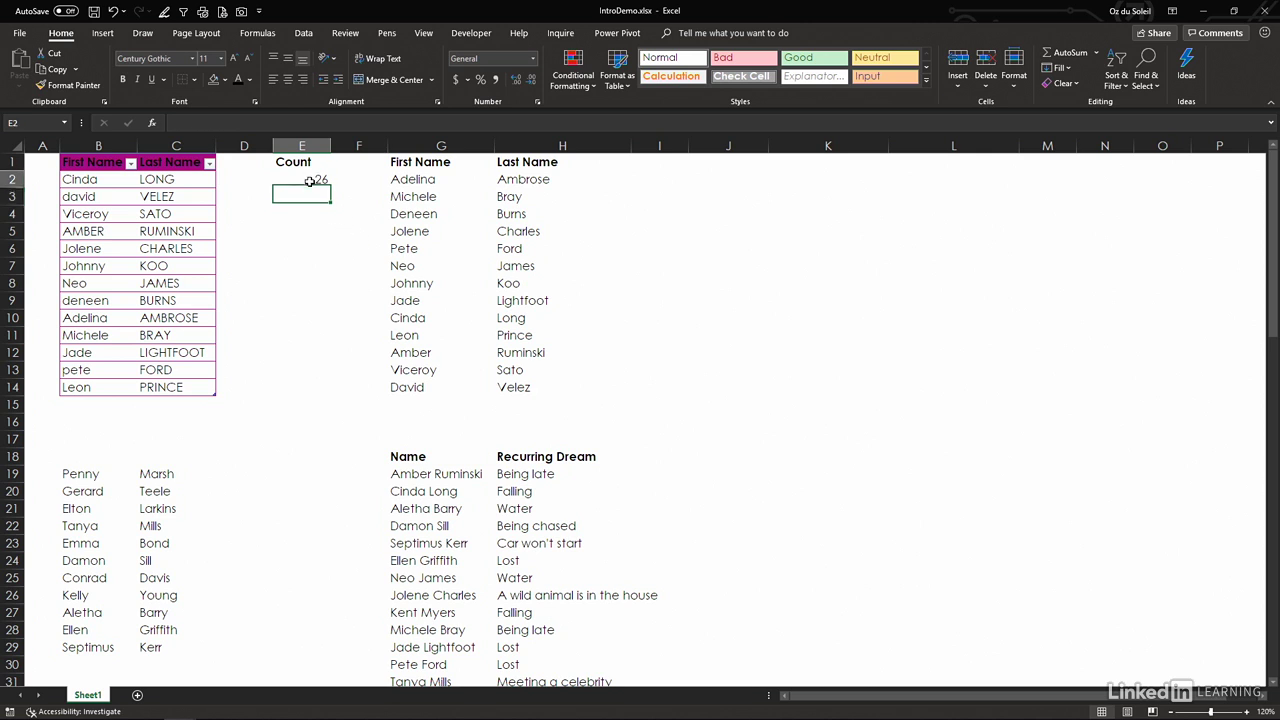
{"action": "left_click", "coordinate": [273, 122]}
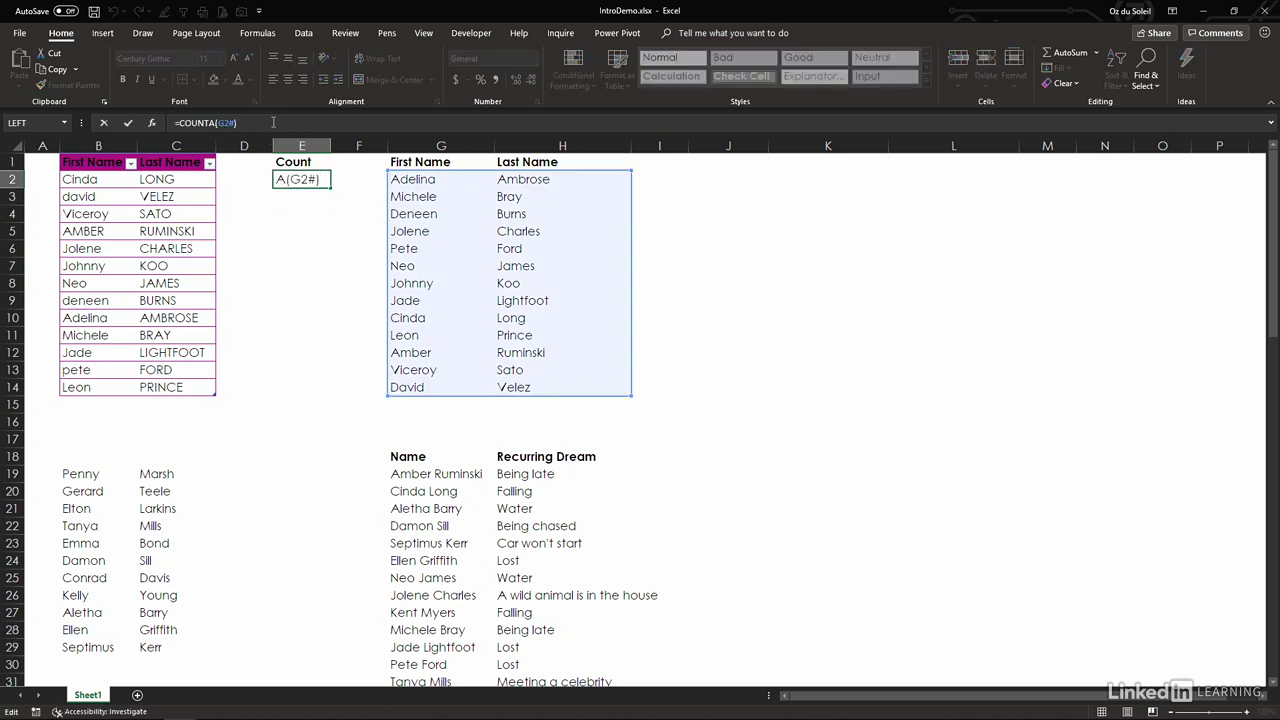
{"action": "type", "text": "/2"}
{"action": "key", "text": "Return"}
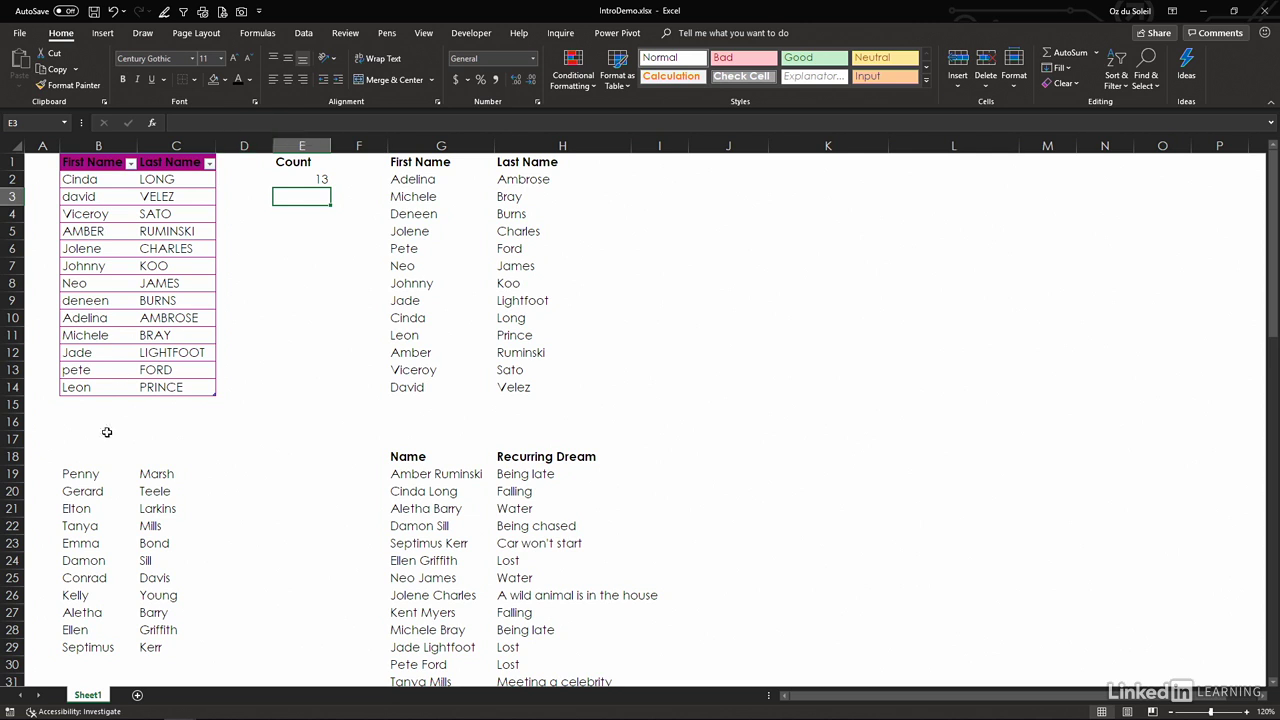
- Append the names in B19:C29 to the table by moving them to B15, and check the spill range of G2
{"action": "left_click_drag", "start_coordinate": [100, 474], "coordinate": [143, 648]}
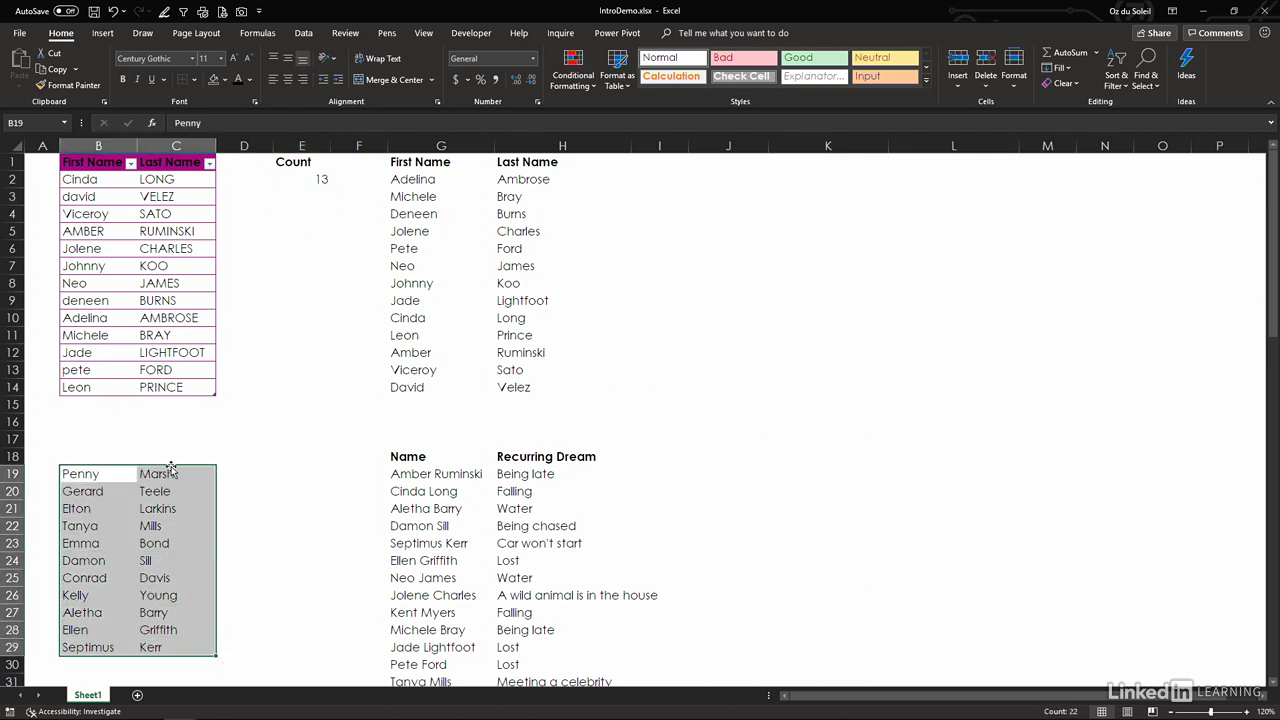
{"action": "left_click_drag", "start_coordinate": [172, 470], "coordinate": [173, 407]}
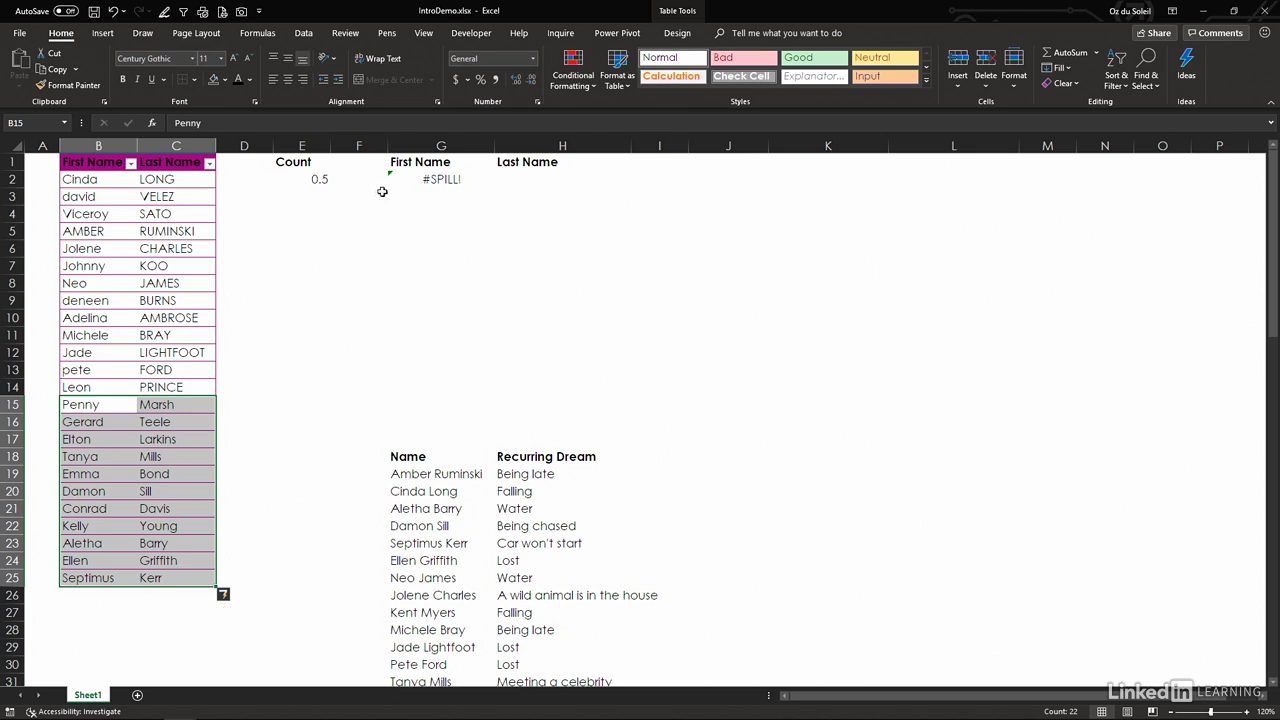
{"action": "left_click", "coordinate": [416, 177]}
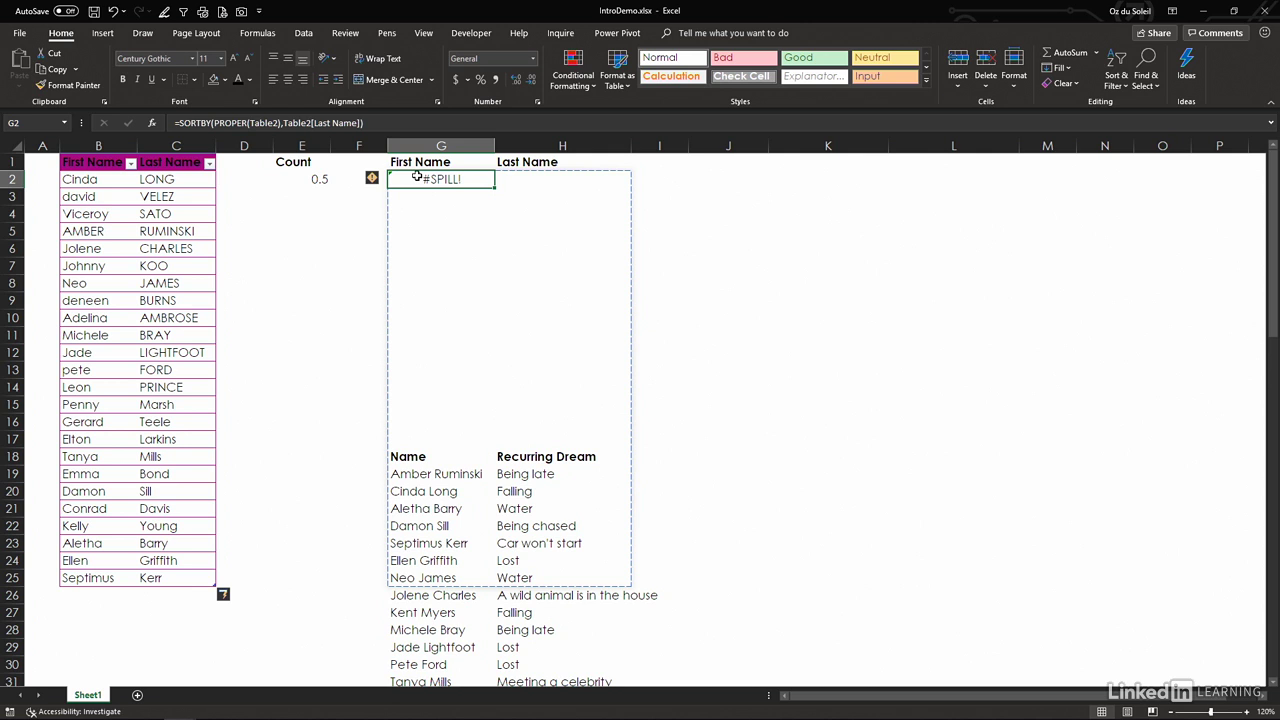
- Move the whole Name and Recurring Dream list from G18 to M1, clear of the spill range
{"action": "left_click_drag", "start_coordinate": [416, 458], "coordinate": [551, 696]}
{"action": "scroll", "coordinate": [737, 537], "scroll_direction": "up", "scroll_amount": 8}
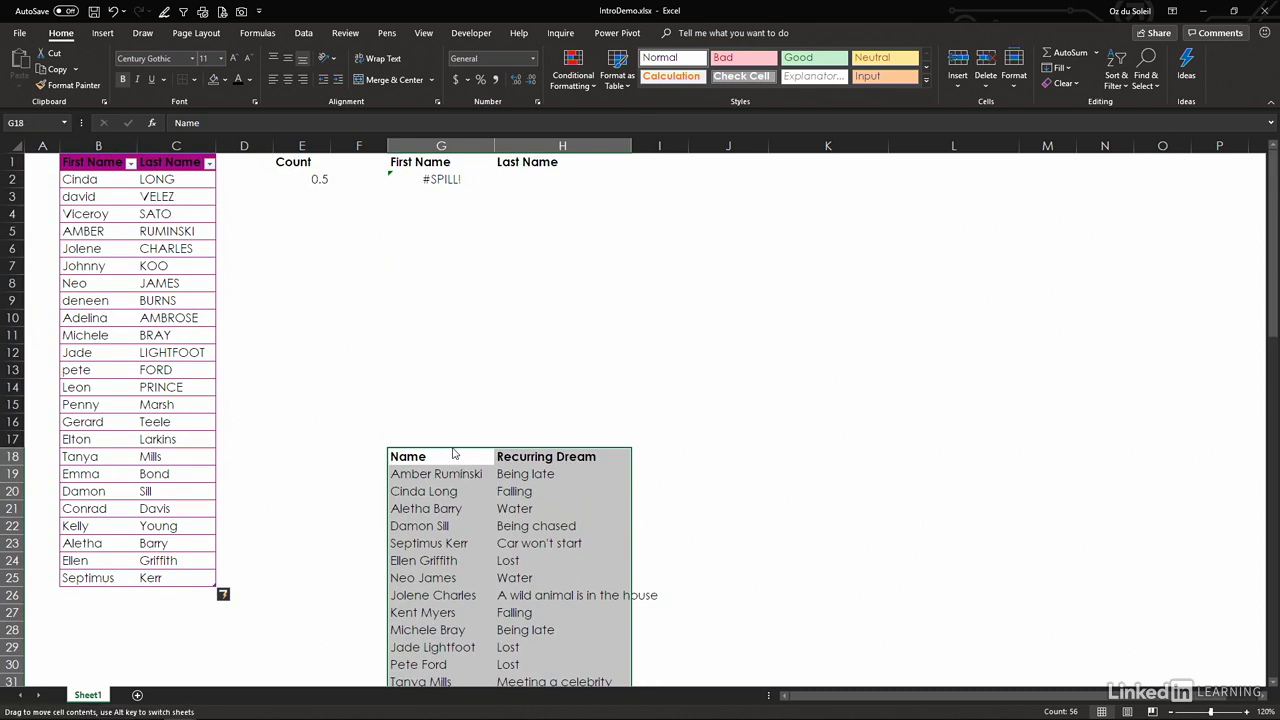
{"action": "left_click_drag", "start_coordinate": [453, 454], "coordinate": [1071, 163]}
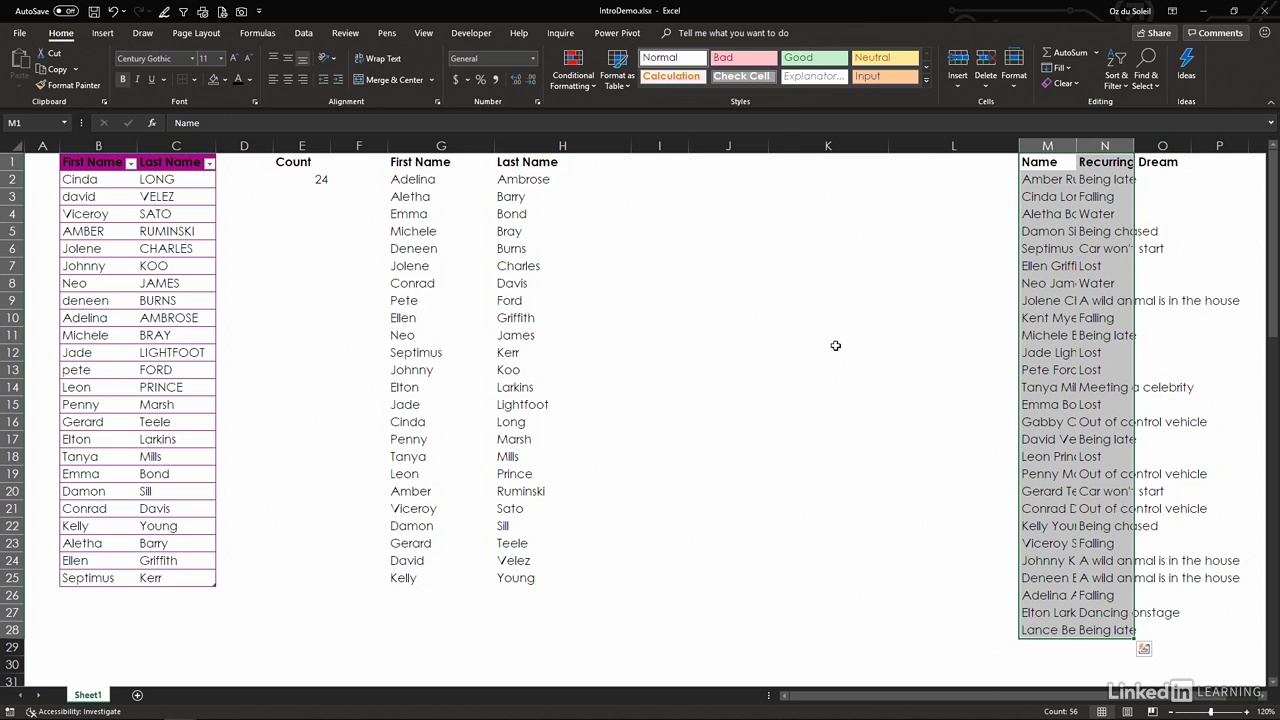
- Enter the header NAME in I1, beside the Last Name column
{"action": "left_click", "coordinate": [663, 165]}
{"action": "type", "text": "NAME"}
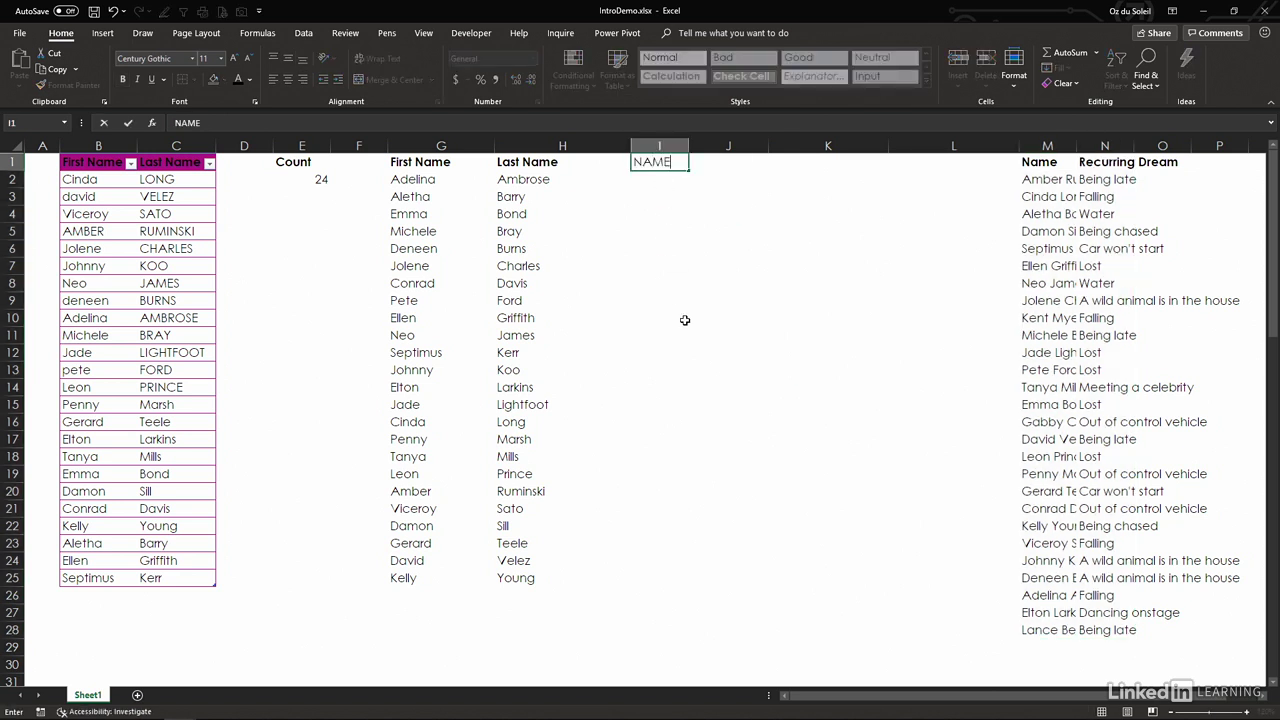
{"action": "key", "text": "Return"}
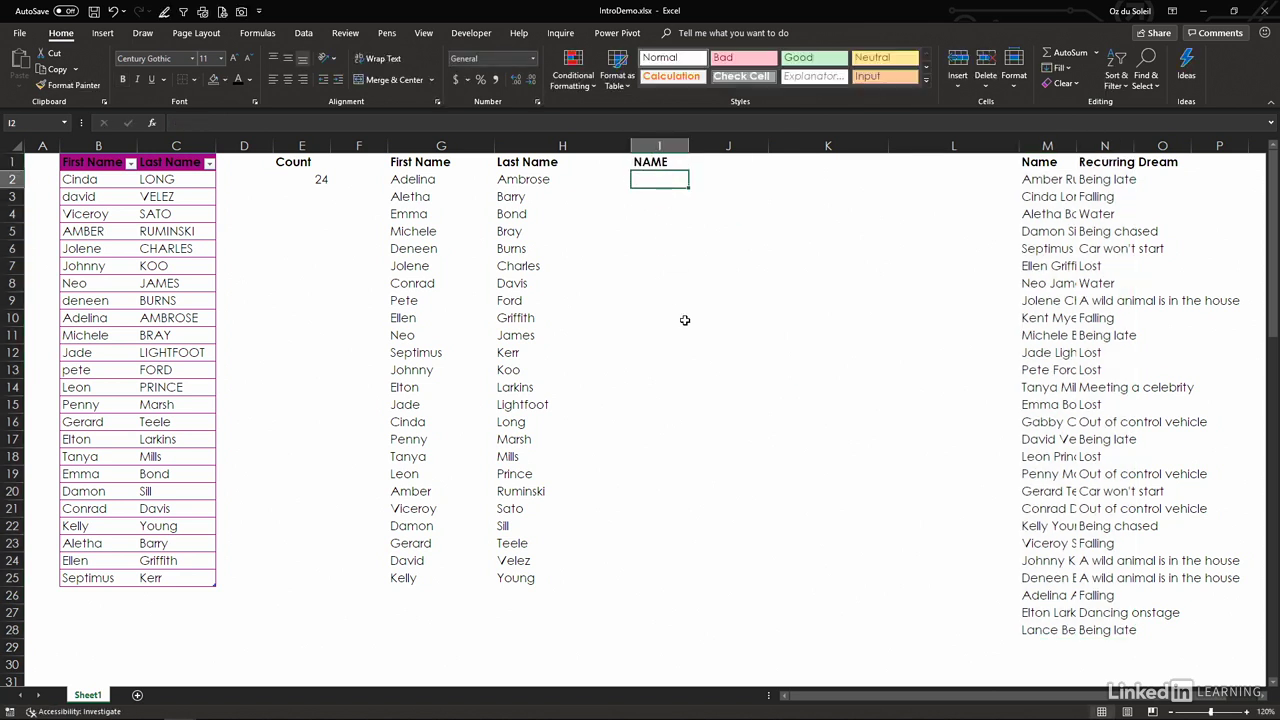
- Join first and last names with =G2:G25&" "&H2:H25 in I2 and fit column I's width to its contents
{"action": "type", "text": "="}
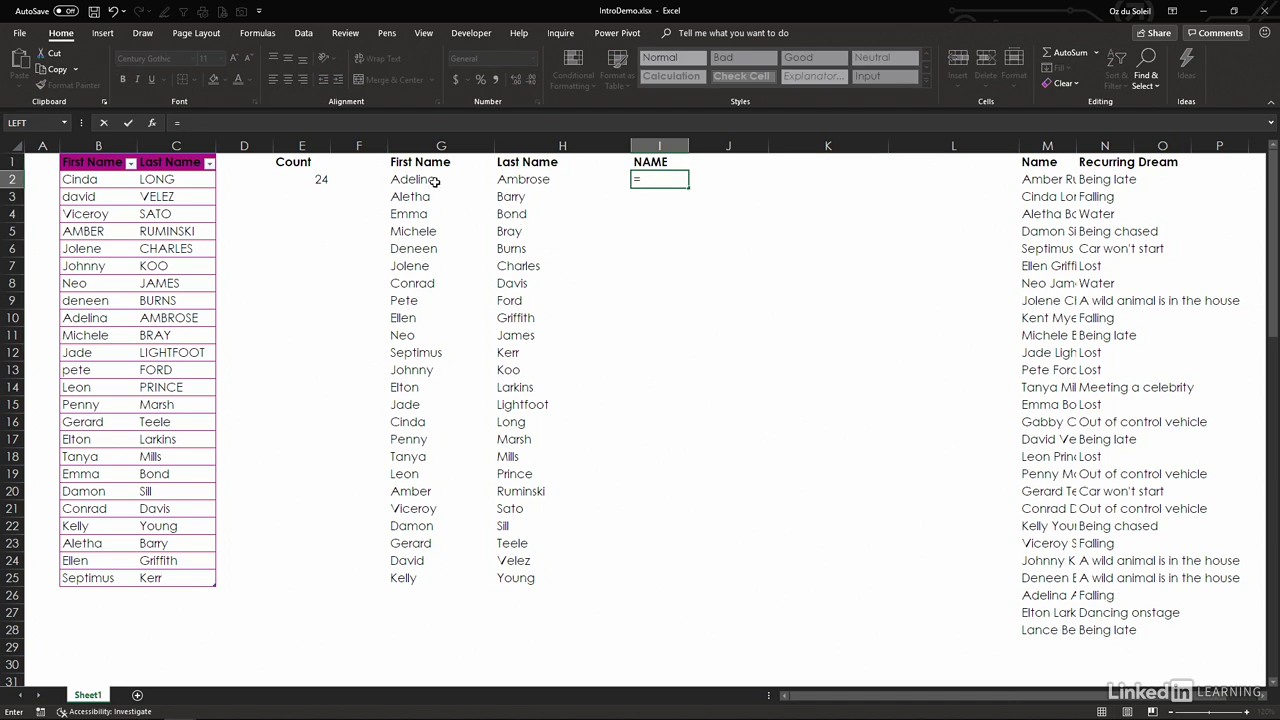
{"action": "left_click_drag", "start_coordinate": [418, 179], "coordinate": [408, 579]}
{"action": "type", "text": "&"}
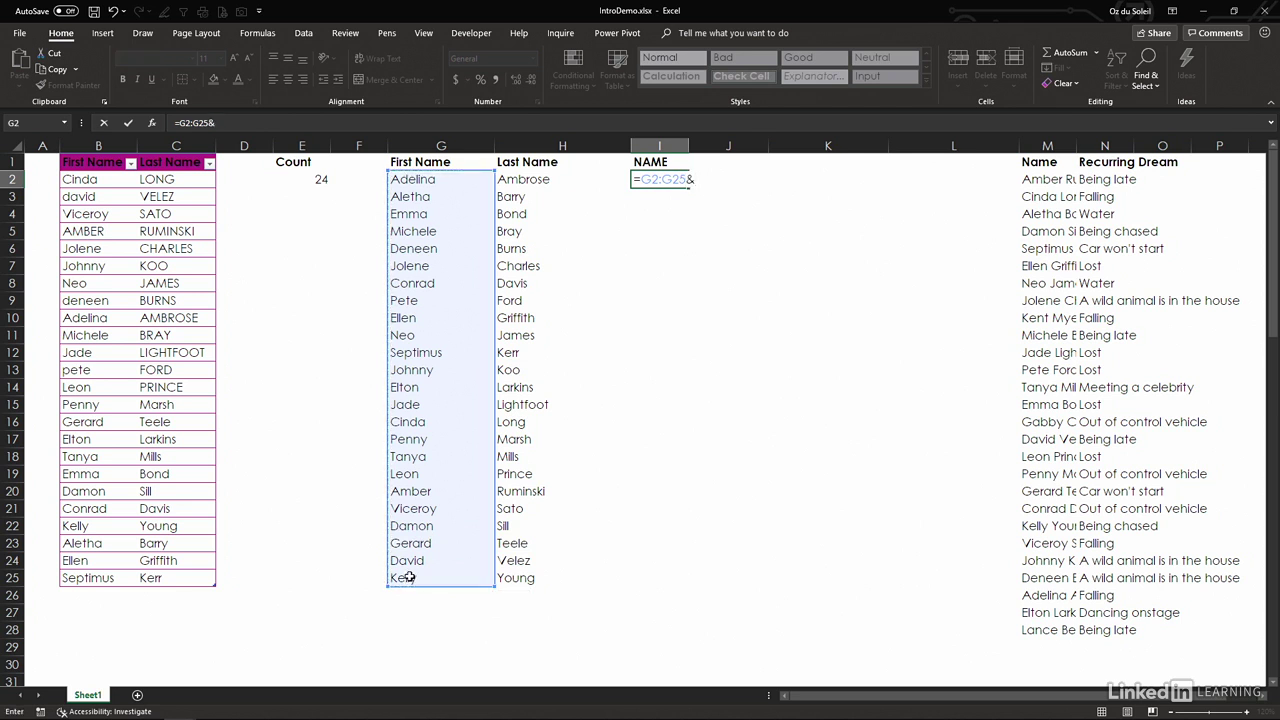
{"action": "type", "text": "\" \"&"}
{"action": "left_click_drag", "start_coordinate": [512, 182], "coordinate": [508, 580]}
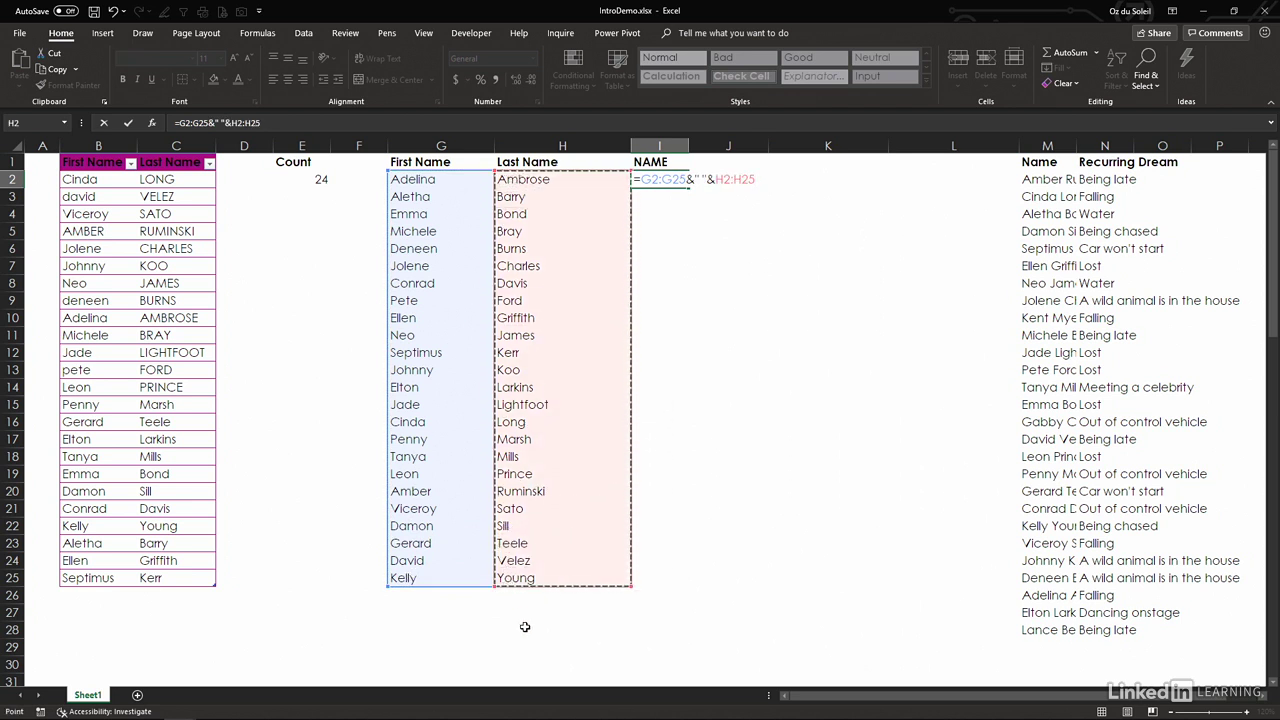
{"action": "key", "text": "Return"}
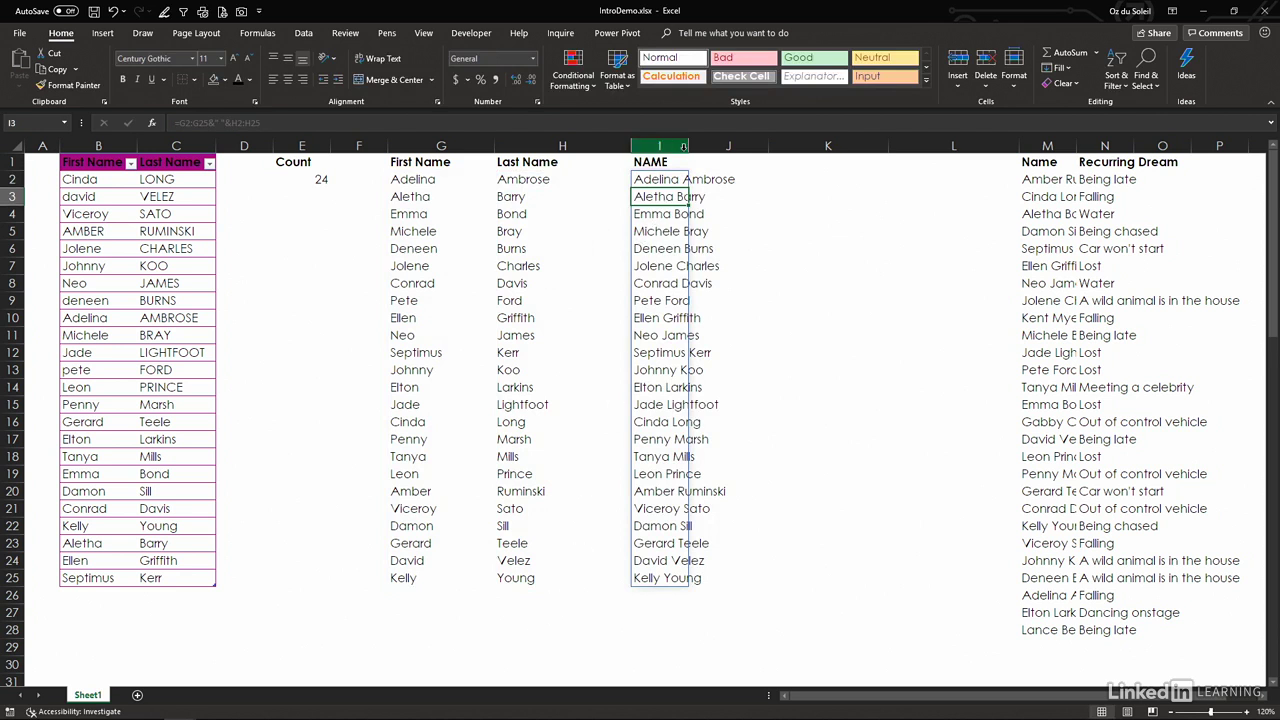
{"action": "double_click", "coordinate": [687, 147]}
{"action": "left_click", "coordinate": [672, 211]}
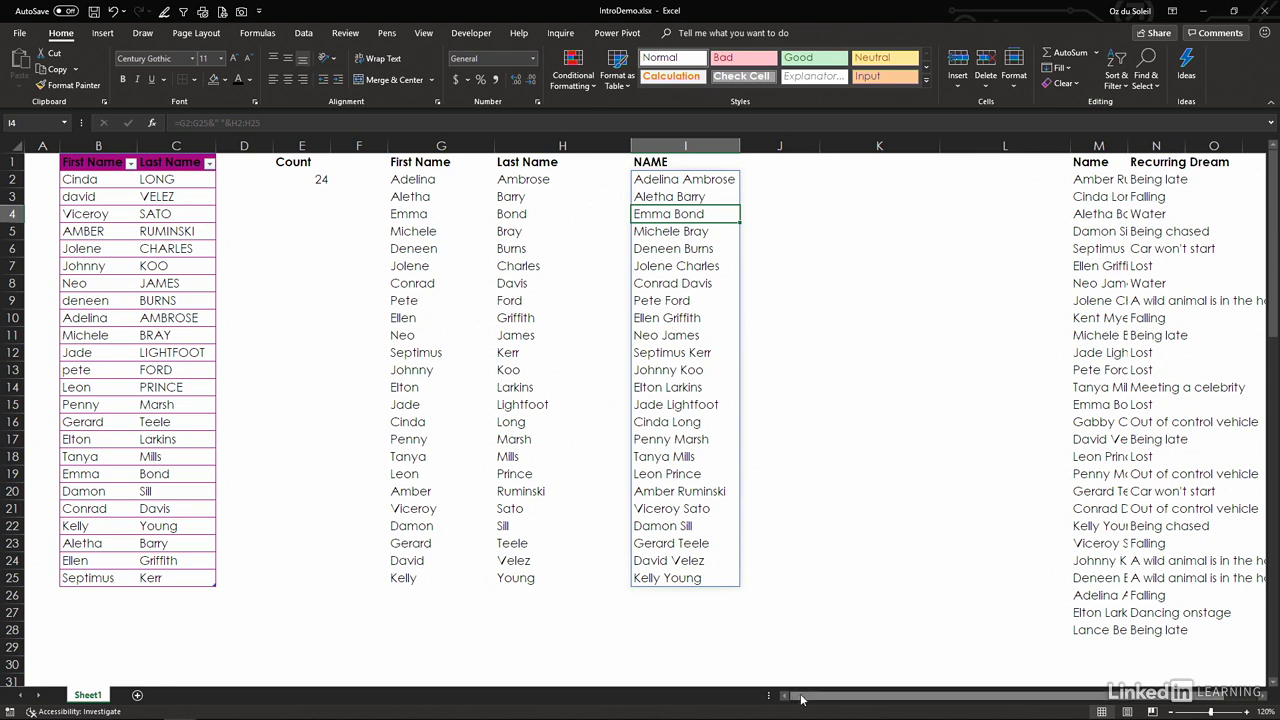
- Fit column M's width to the full names in the recurring dream list
{"action": "left_click_drag", "start_coordinate": [804, 696], "coordinate": [826, 697]}
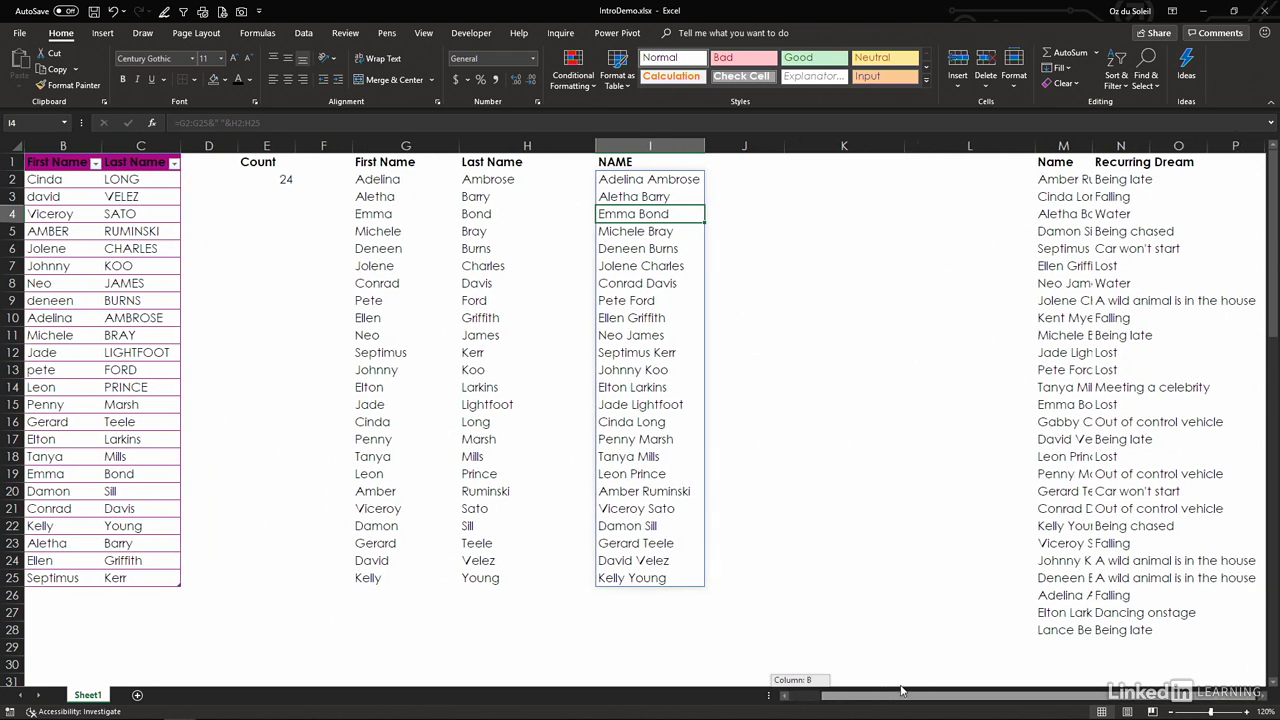
{"action": "left_click", "coordinate": [1263, 700]}
{"action": "left_click", "coordinate": [1263, 700]}
{"action": "left_click", "coordinate": [1263, 700]}
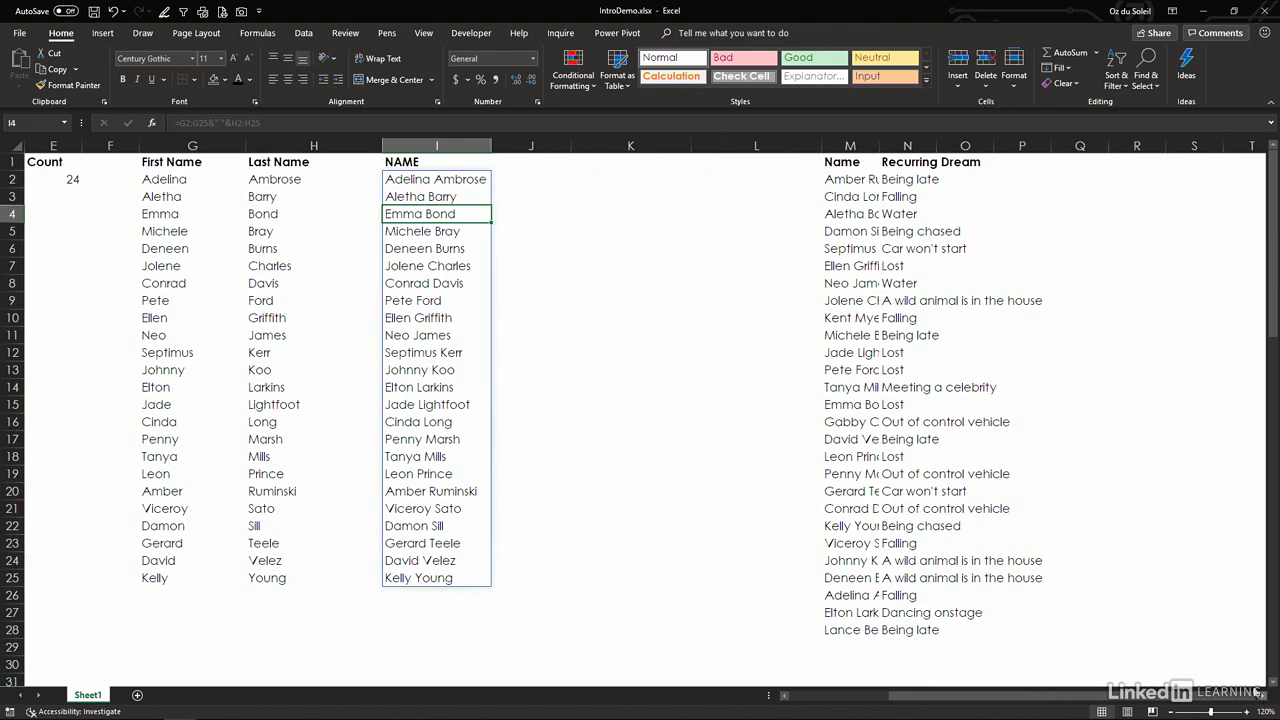
{"action": "double_click", "coordinate": [879, 146]}
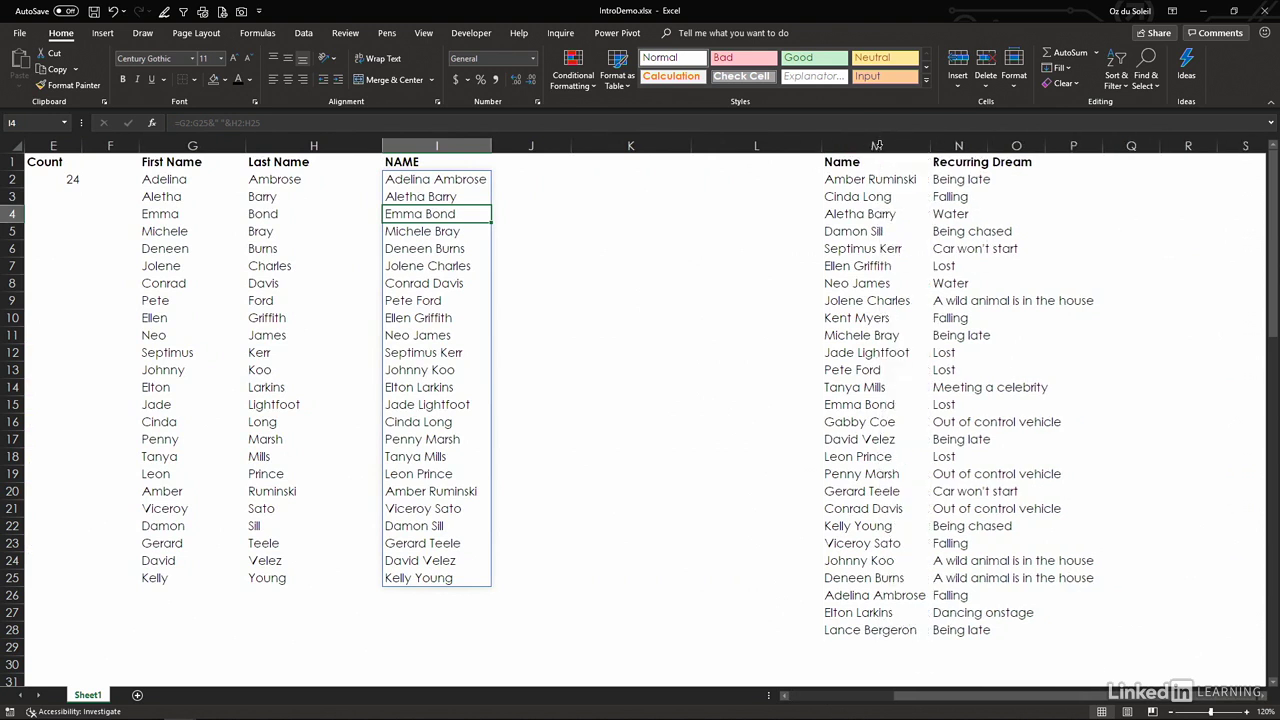
- Enter the header Recurring Dream in J1 and widen column I slightly
{"action": "left_click", "coordinate": [533, 161]}
{"action": "type", "text": "Recurring Drea"}
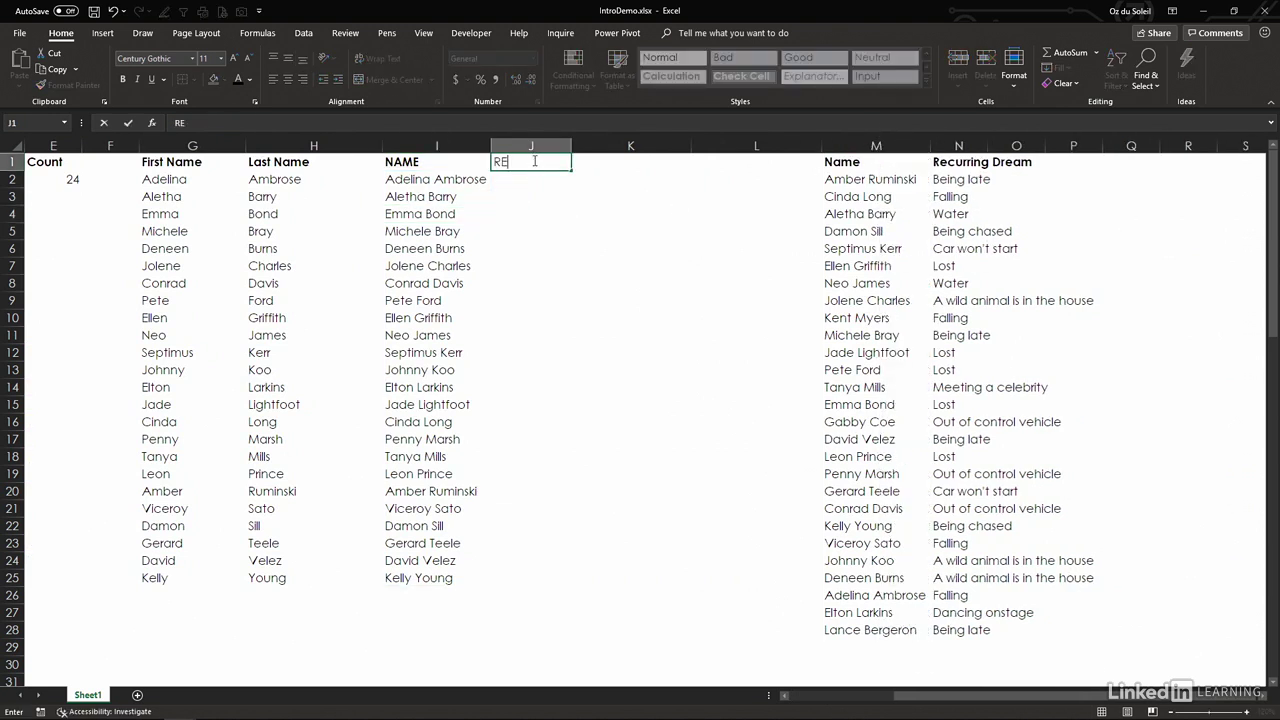
{"action": "type", "text": "m"}
{"action": "key", "text": "Return"}
{"action": "left_click_drag", "start_coordinate": [492, 143], "coordinate": [507, 143]}
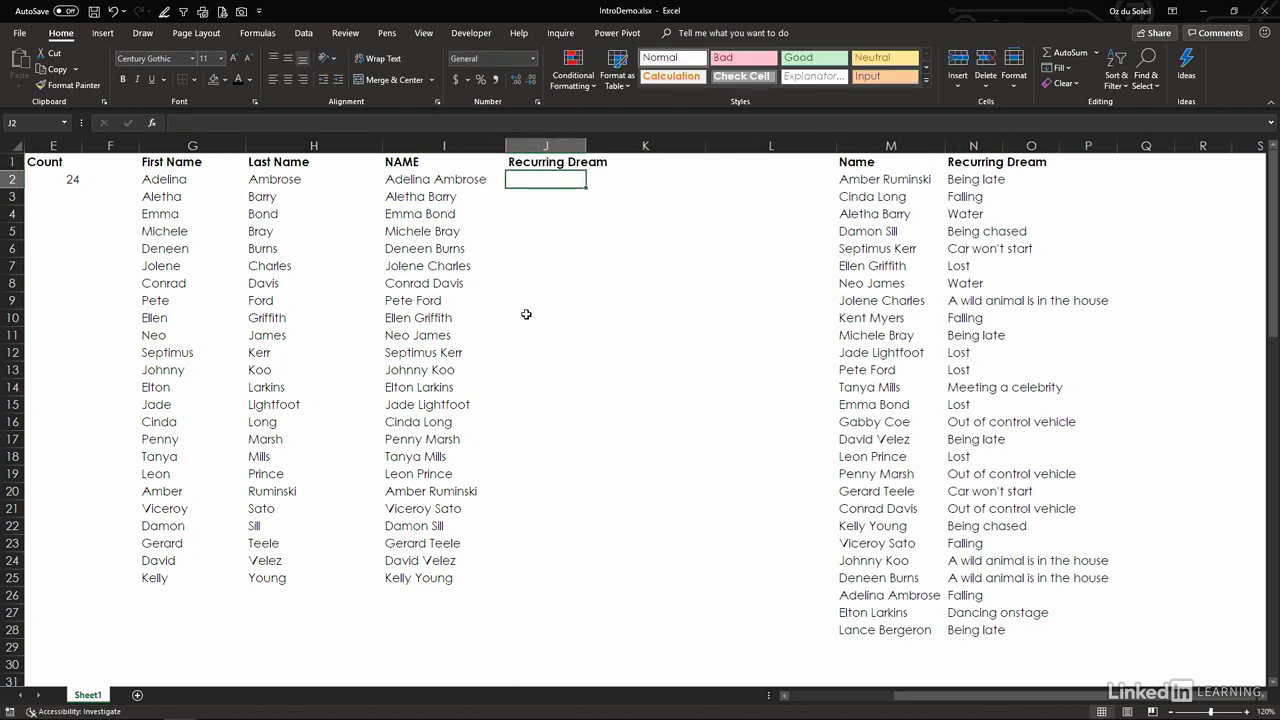
- Format the Name and Recurring Dream list in M1:N28 as a table with headers in a light orange style
{"action": "left_click", "coordinate": [895, 246]}
{"action": "left_click", "coordinate": [622, 80]}
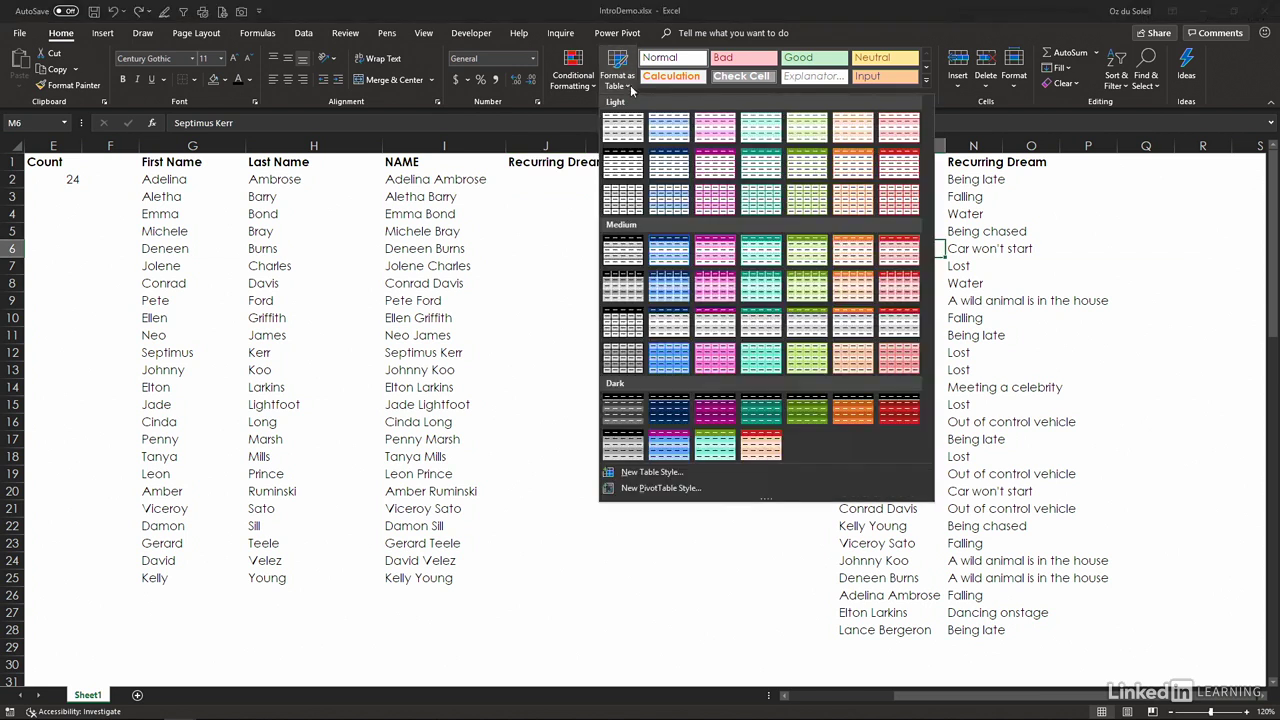
{"action": "left_click", "coordinate": [849, 128]}
{"action": "left_click", "coordinate": [864, 328]}
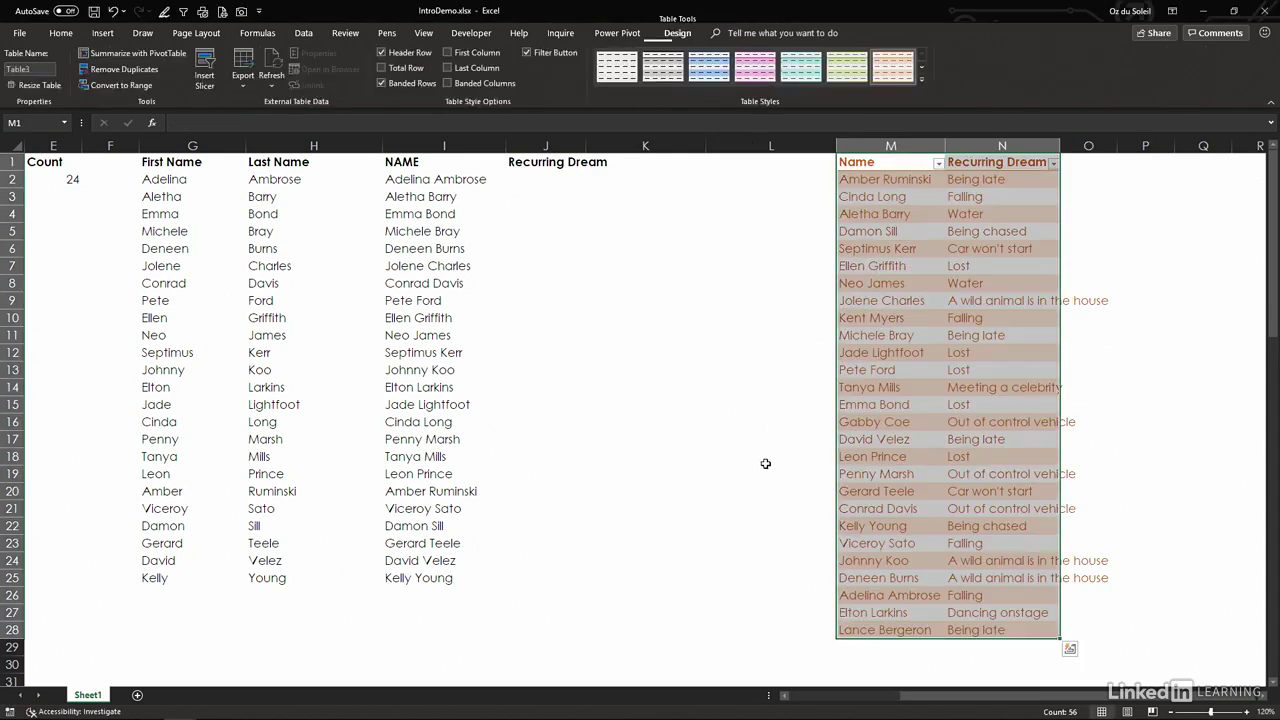
{"action": "left_click", "coordinate": [864, 444]}
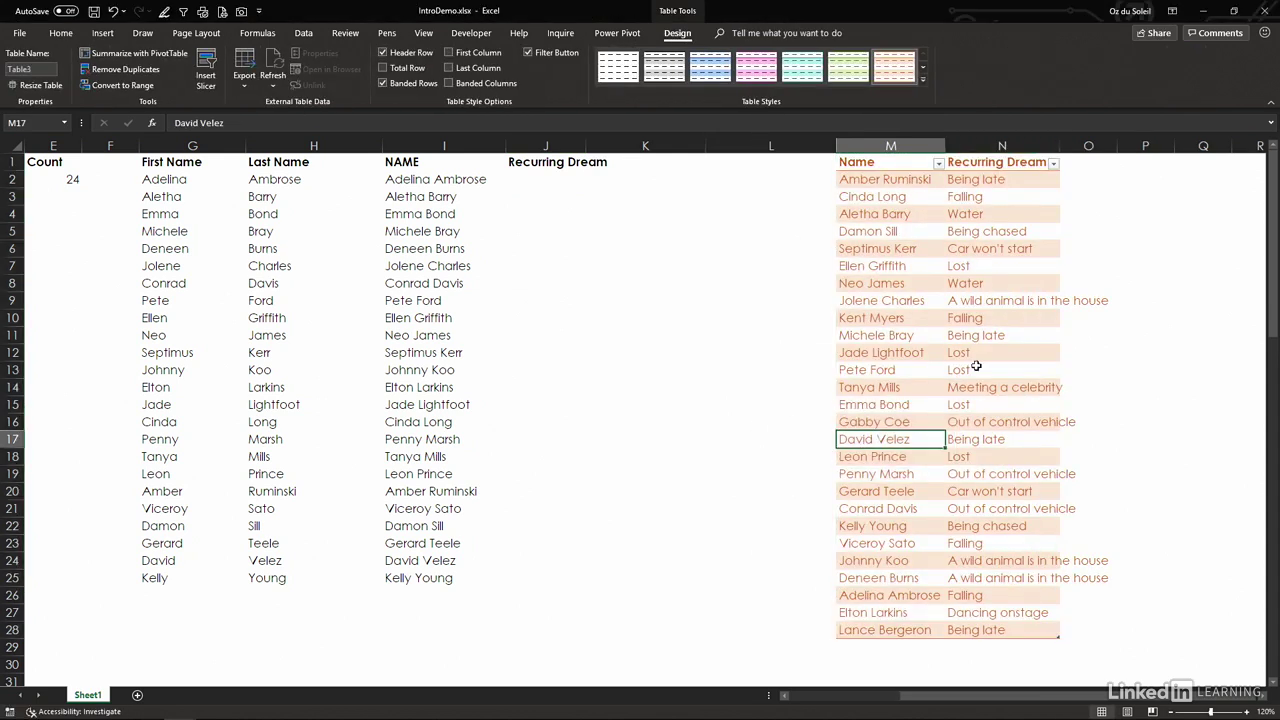
- Change the dream table's style to the light one with a dark blue header and fit column N to its contents
{"action": "left_click", "coordinate": [902, 224]}
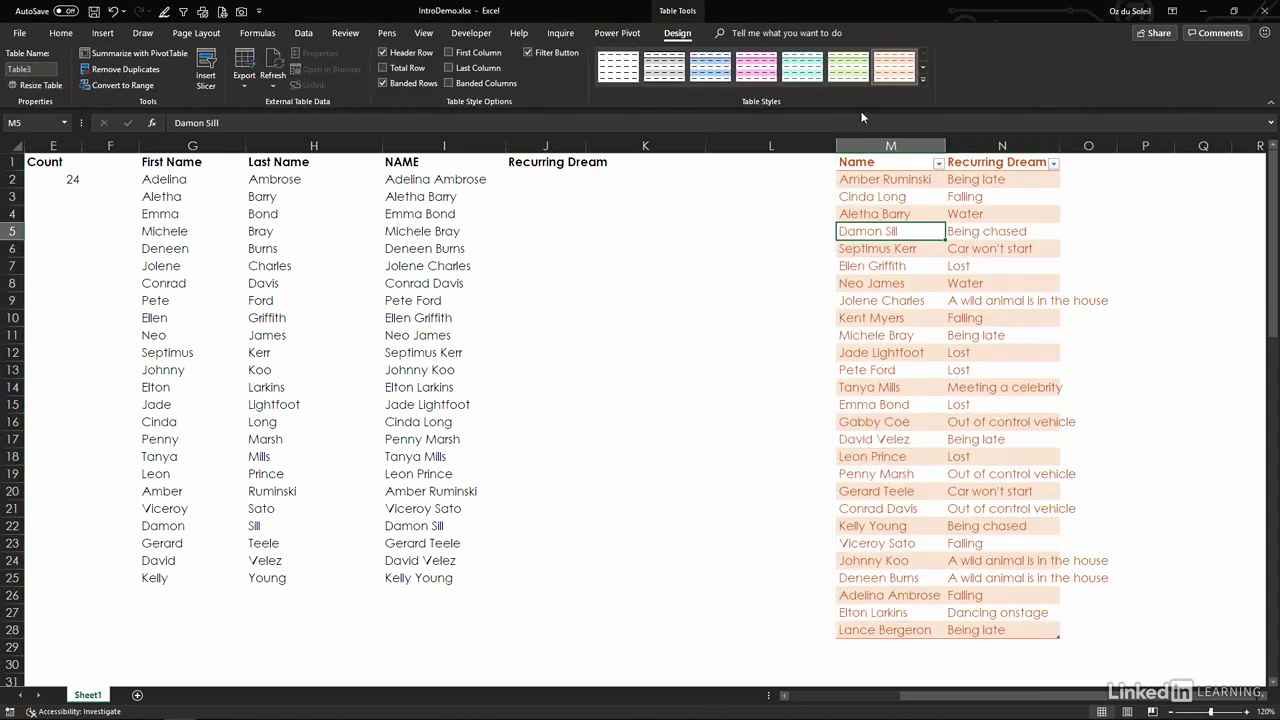
{"action": "left_click", "coordinate": [921, 79]}
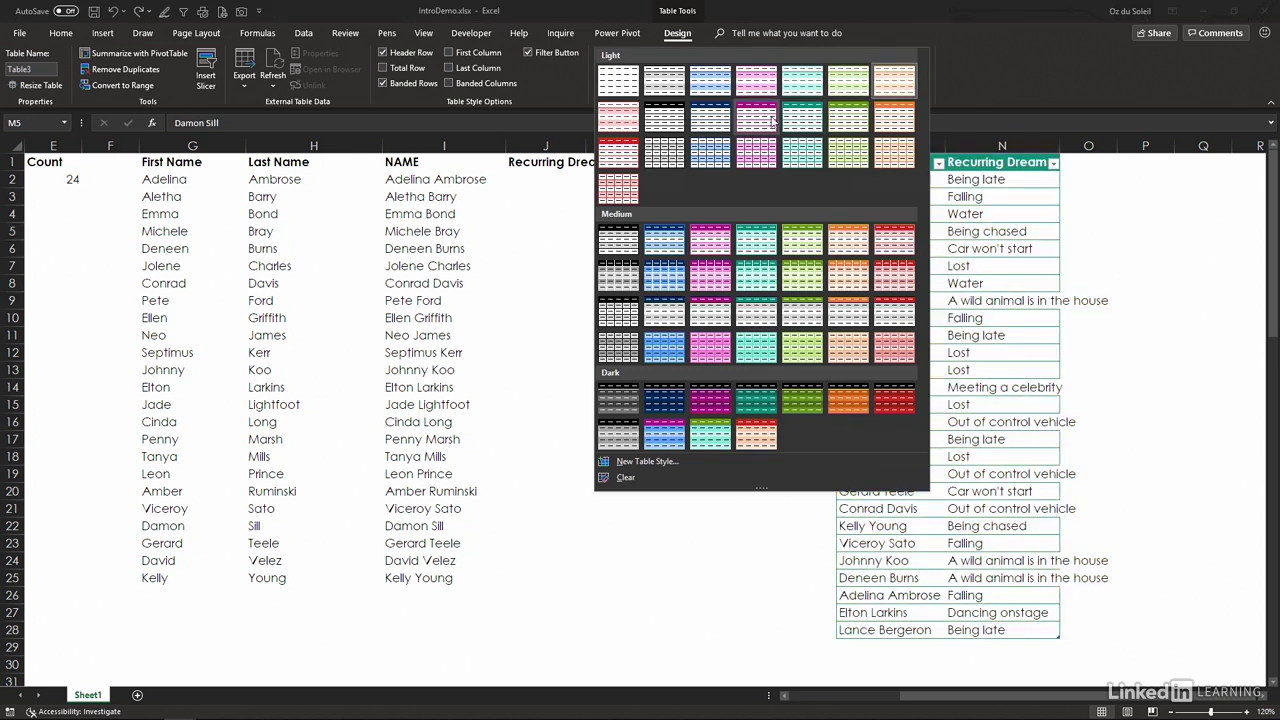
{"action": "left_click", "coordinate": [718, 119]}
{"action": "left_click", "coordinate": [906, 266]}
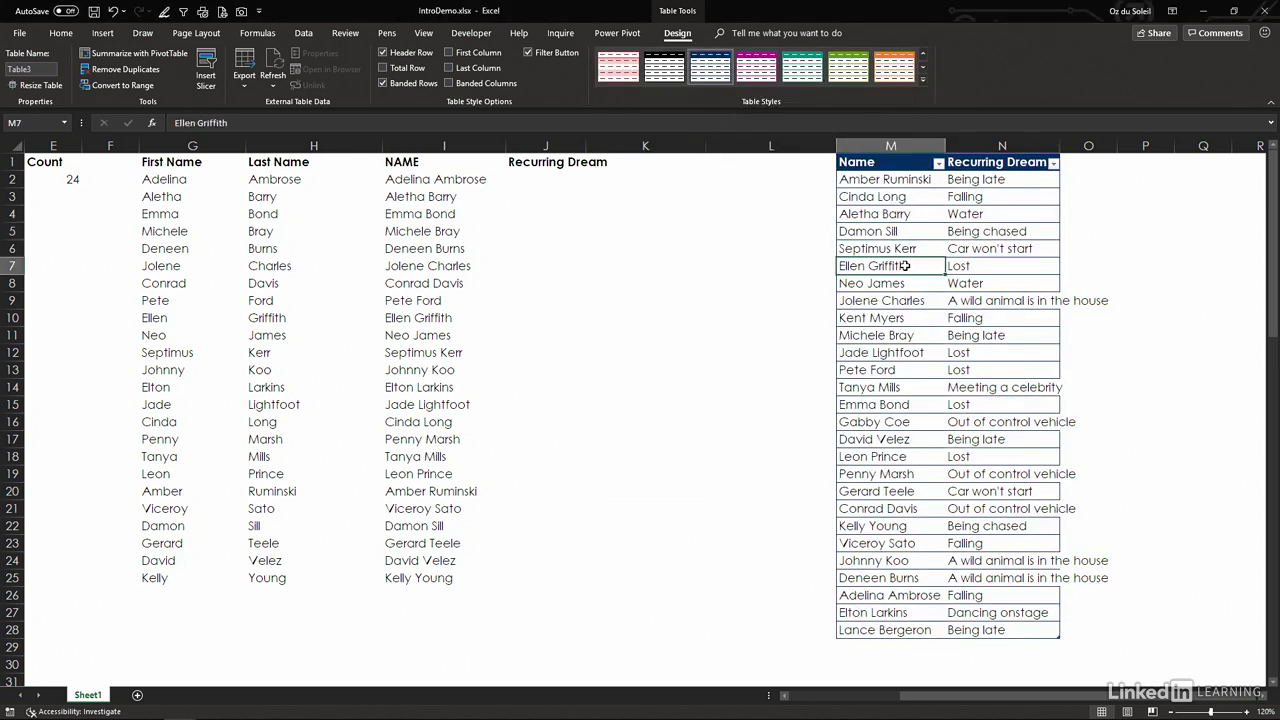
{"action": "double_click", "coordinate": [1059, 141]}
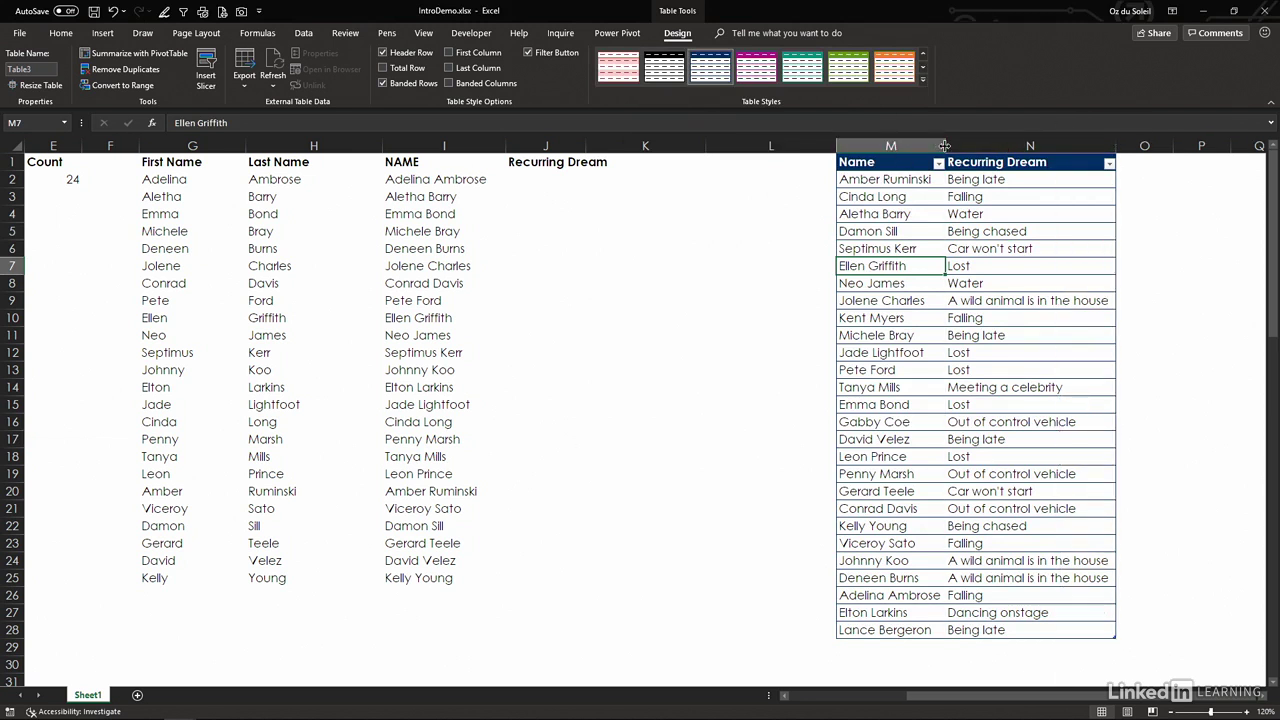
- Look up each name's recurring dream with =VLOOKUP(I2#,Table3,2,false) in J2 and fit column J's width to its contents
{"action": "left_click", "coordinate": [526, 182]}
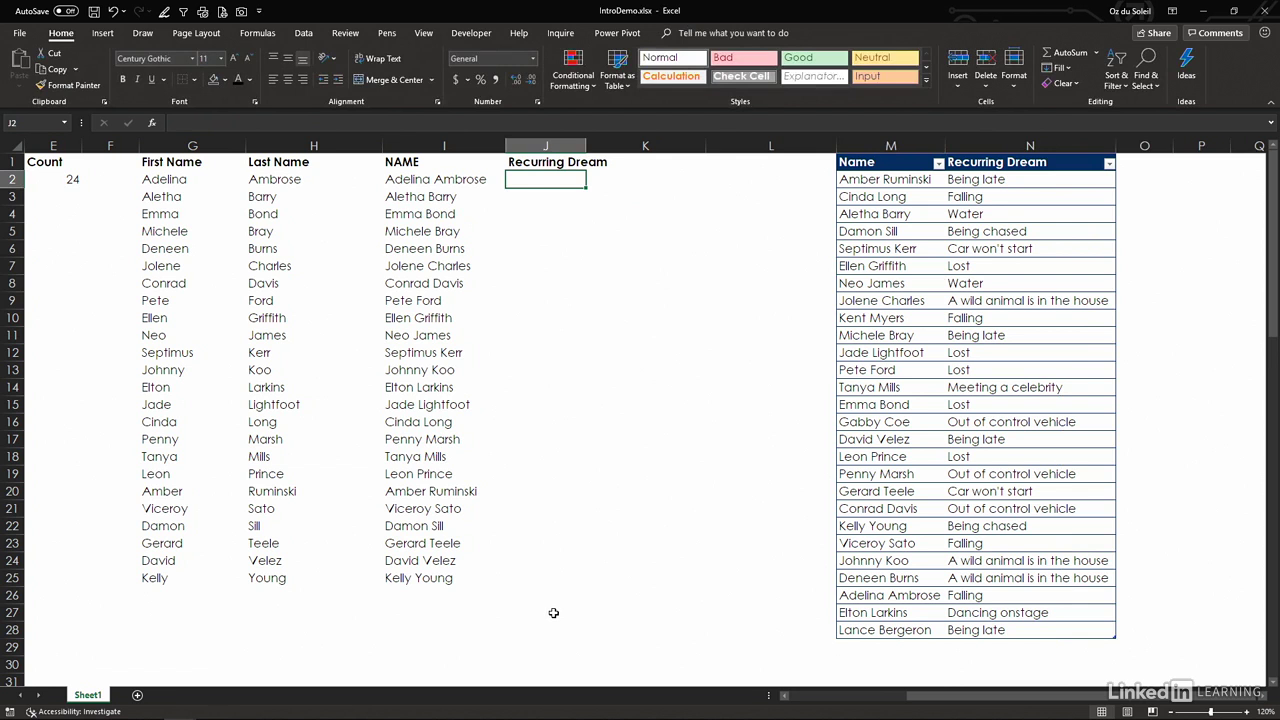
{"action": "type", "text": "=vl"}
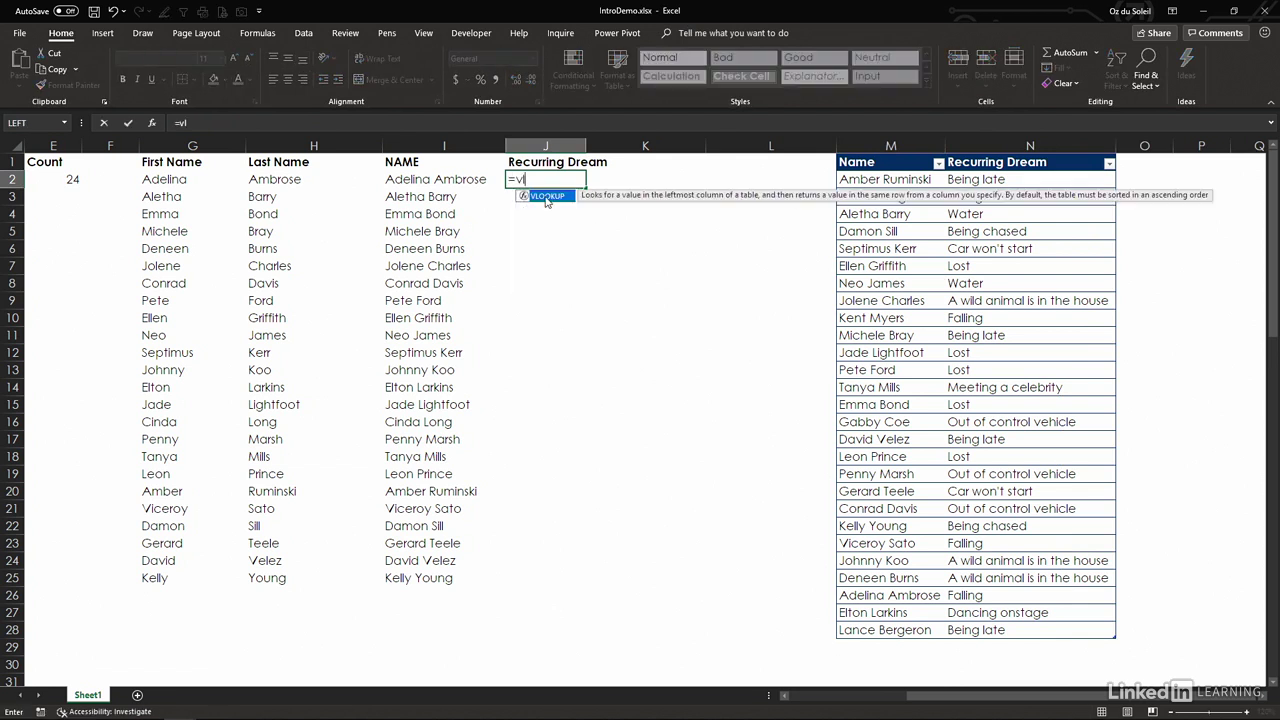
{"action": "double_click", "coordinate": [547, 198]}
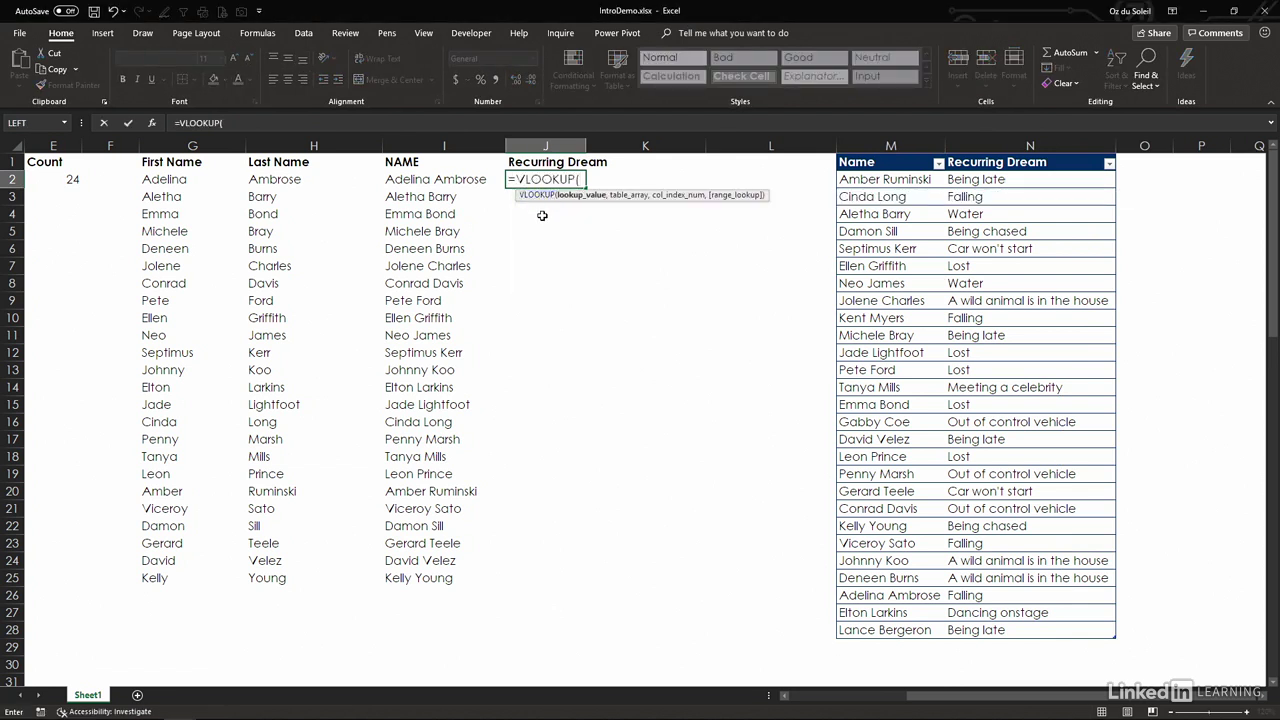
{"action": "left_click", "coordinate": [436, 180]}
{"action": "left_click_drag", "start_coordinate": [436, 180], "coordinate": [430, 575]}
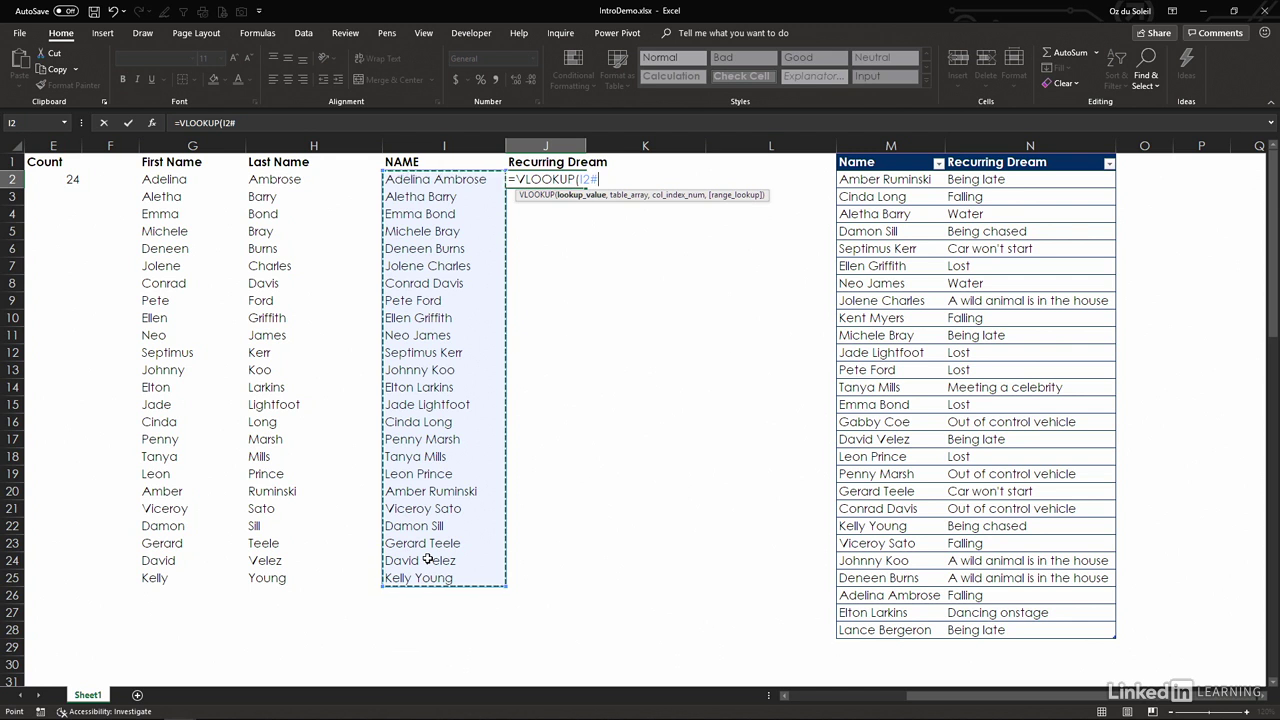
{"action": "type", "text": ","}
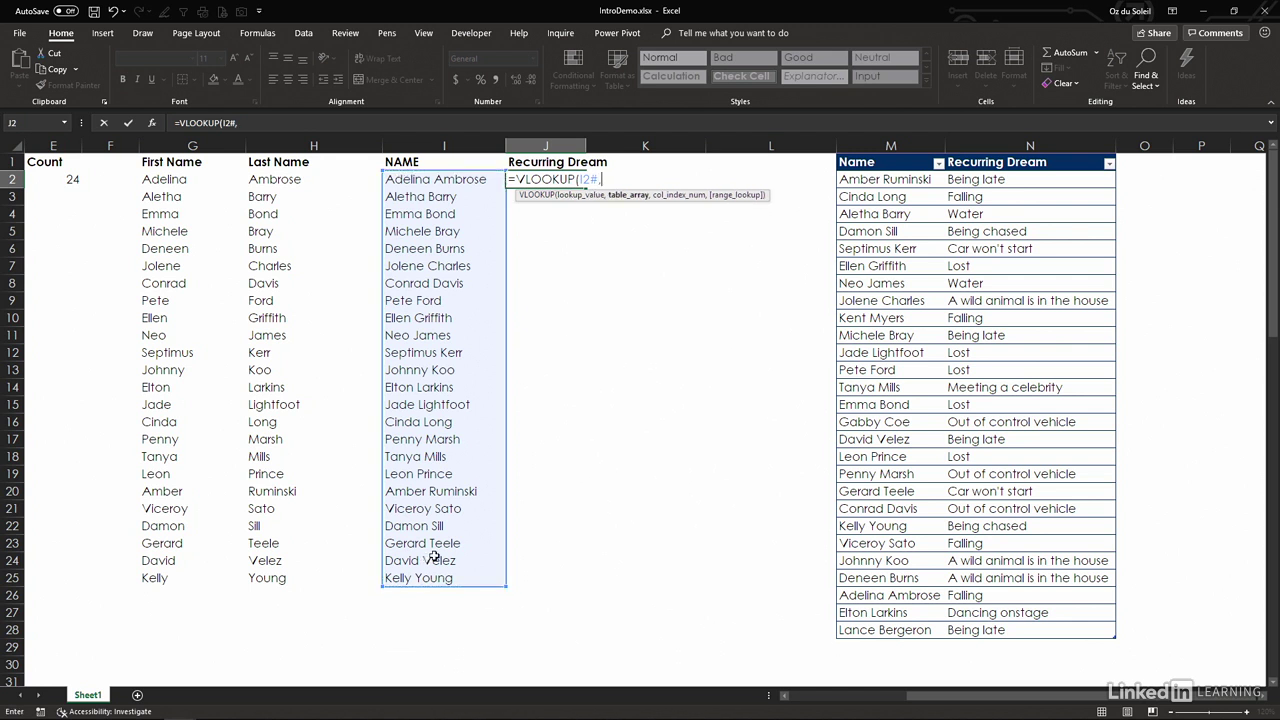
{"action": "left_click_drag", "start_coordinate": [866, 181], "coordinate": [1055, 629]}
{"action": "type", "text": ","}
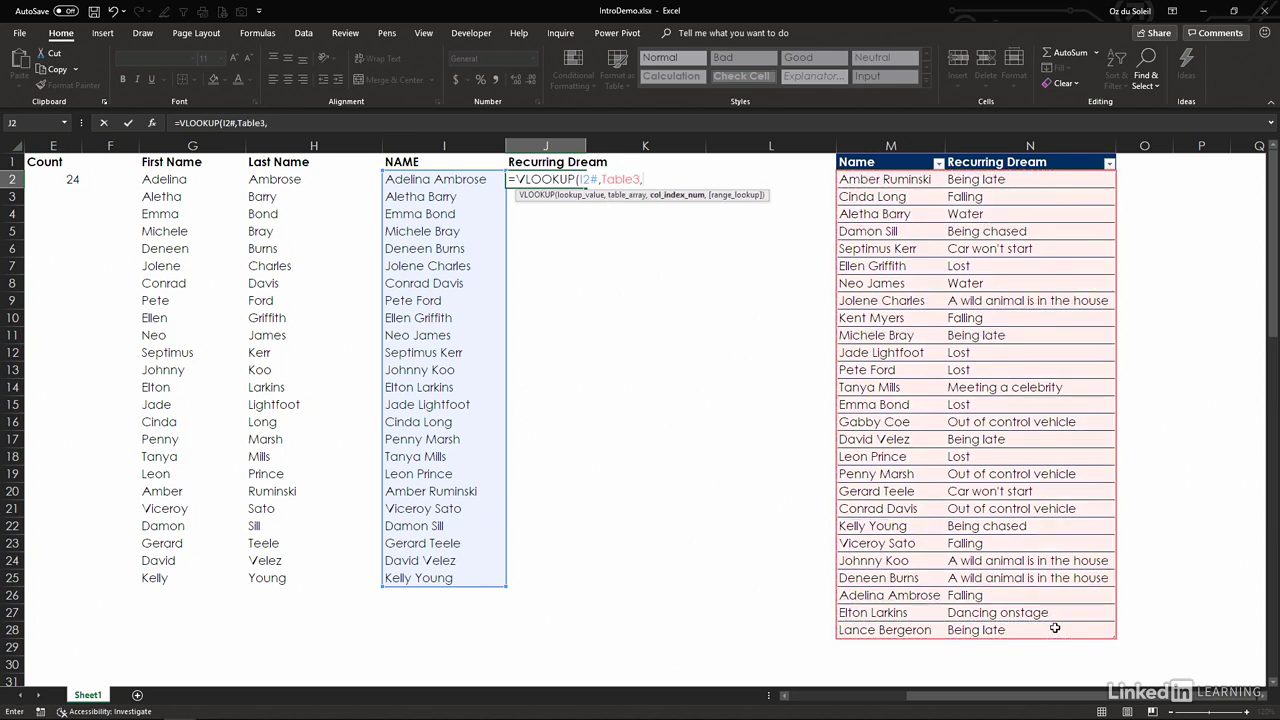
{"action": "type", "text": "2,false"}
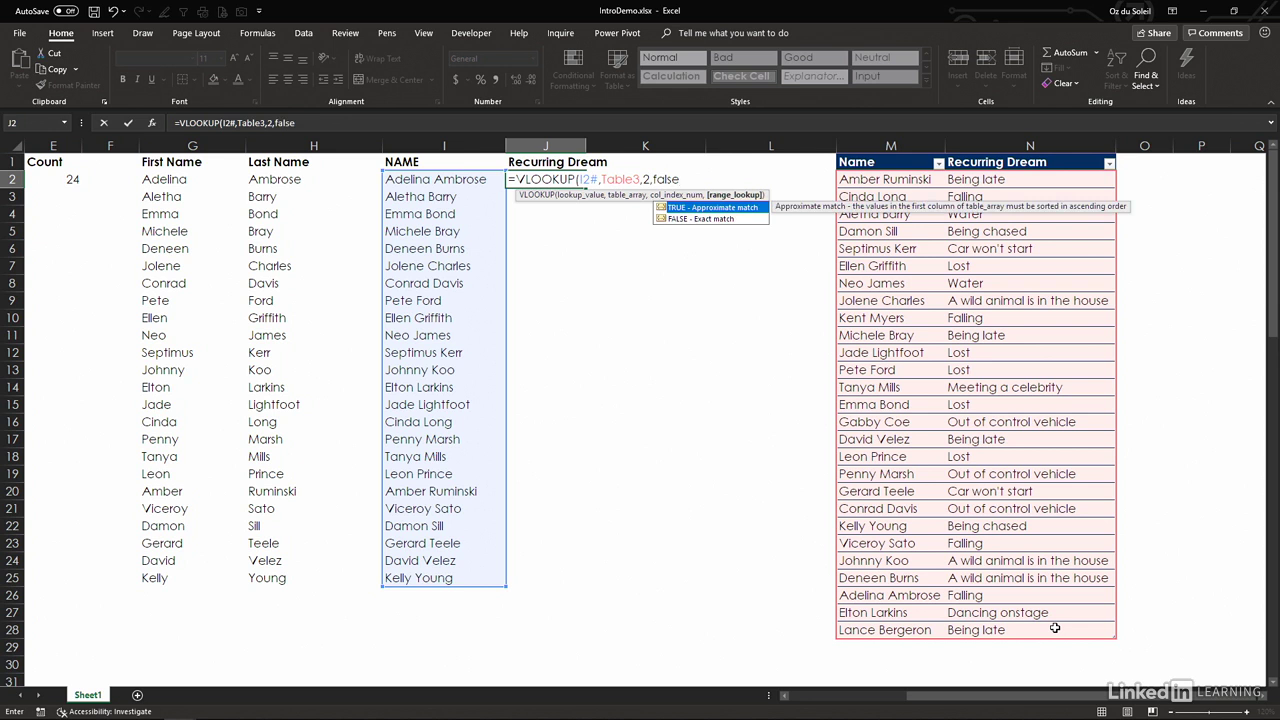
{"action": "type", "text": ")"}
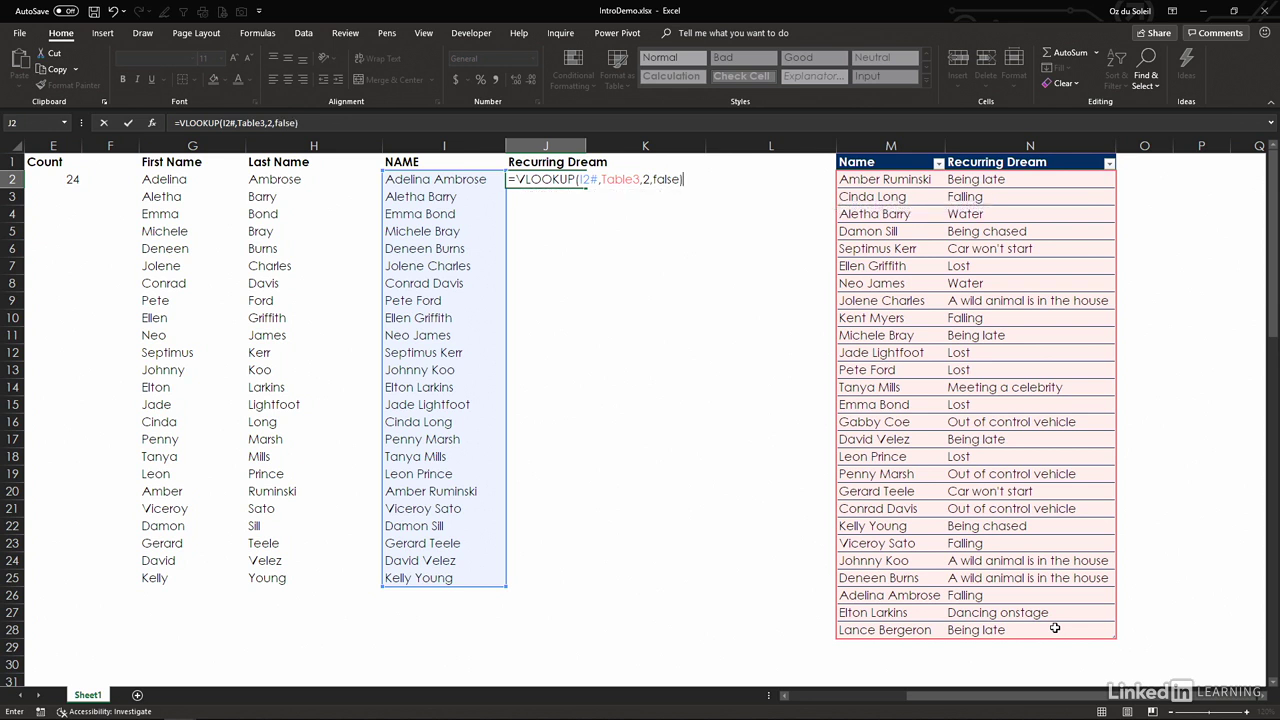
{"action": "key", "text": "Return"}
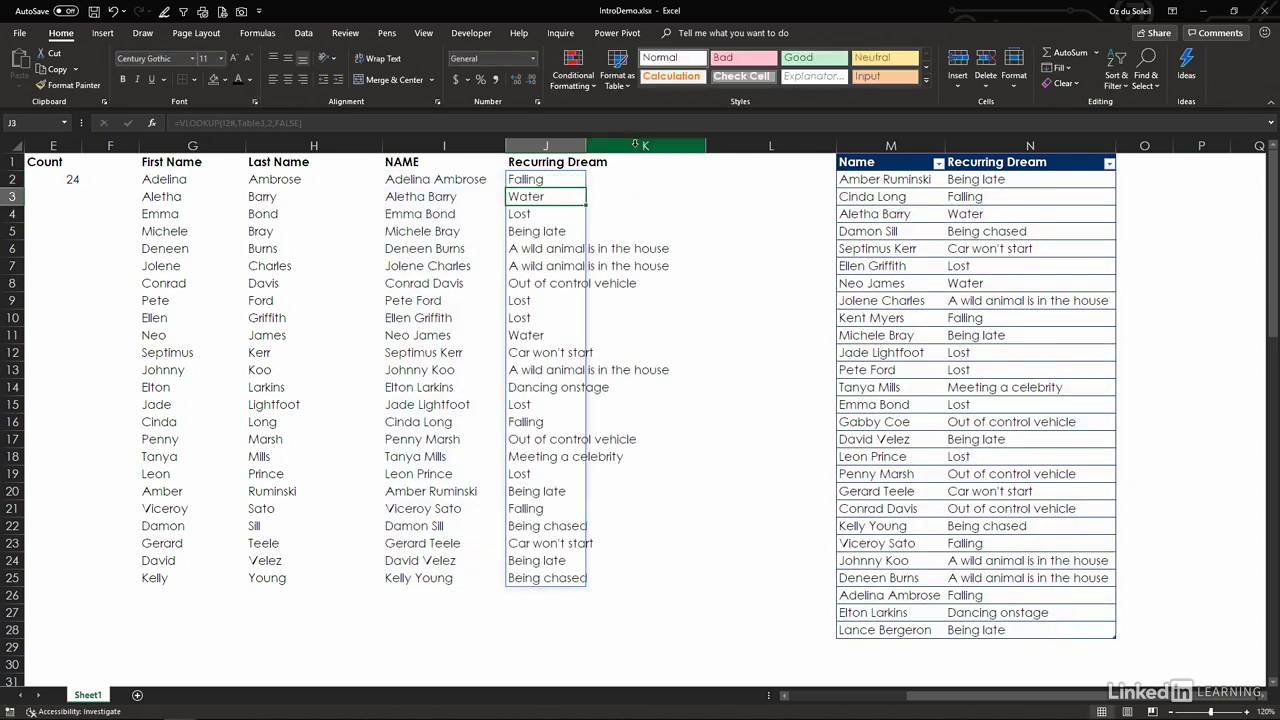
{"action": "double_click", "coordinate": [585, 145]}
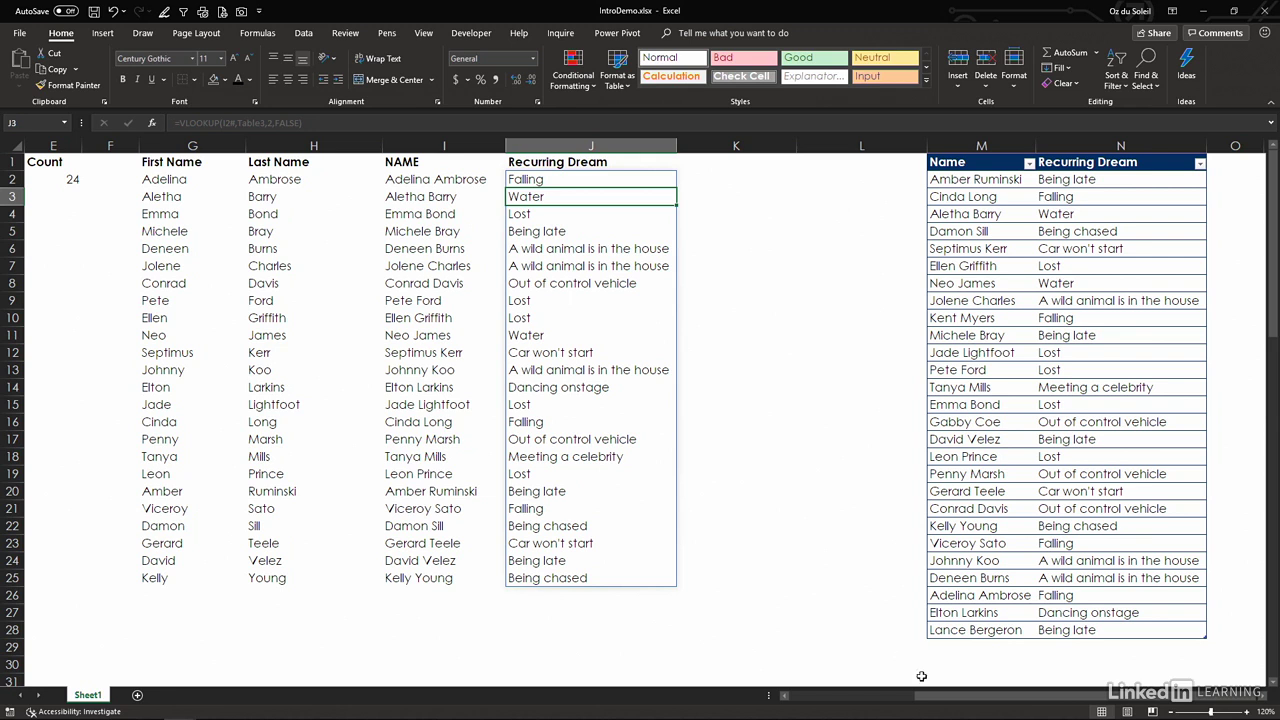
{"action": "left_click_drag", "start_coordinate": [938, 697], "coordinate": [798, 711]}
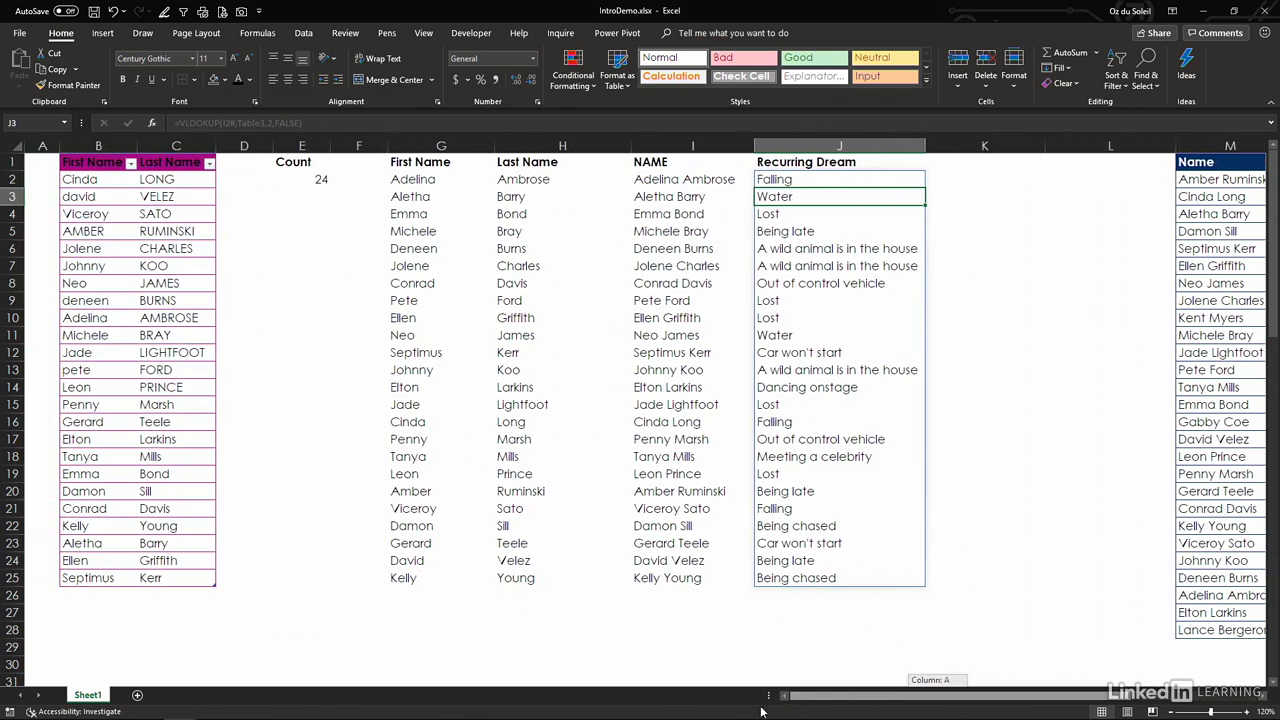